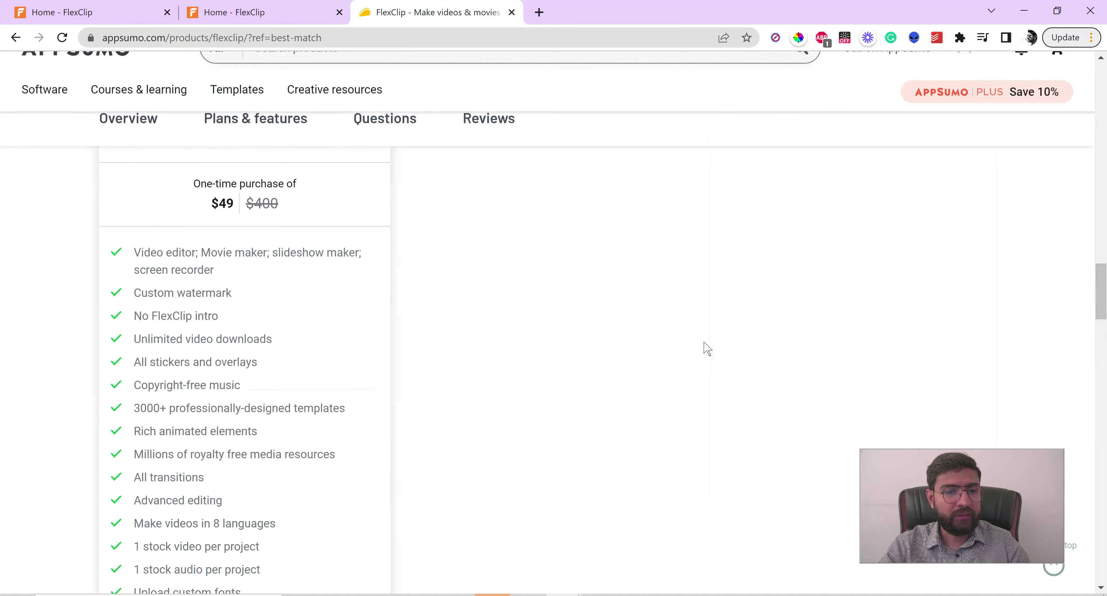
Review the FlexClip lifetime deal's feature list, including stock video limits, video length limits and code stacking options.
scroll(255, 284, "down", 4)
scroll(256, 284, "down", 6)
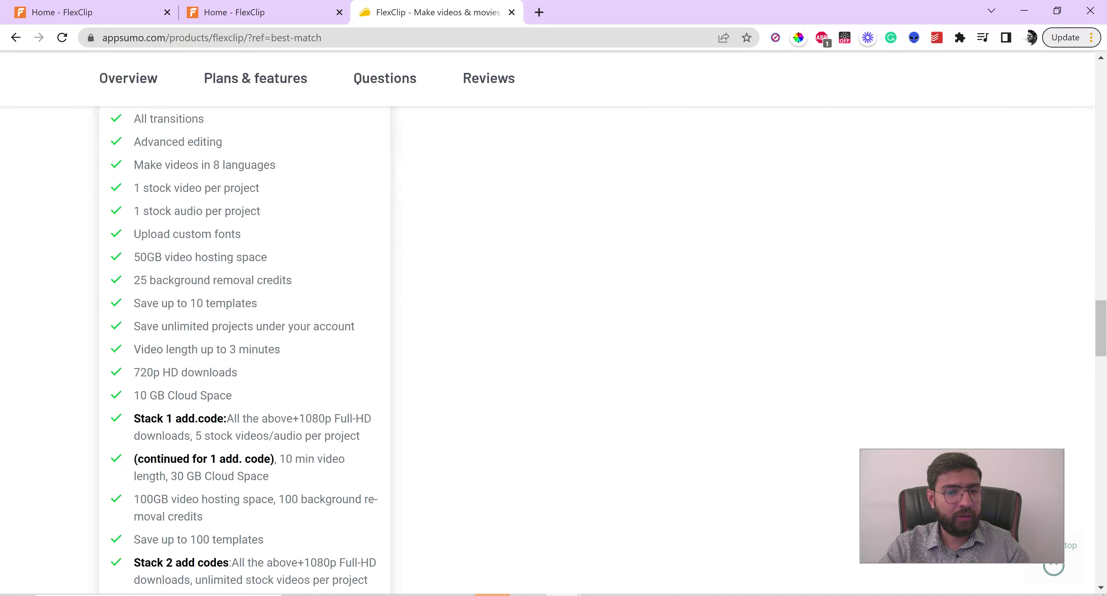
scroll(255, 284, "up", 3)
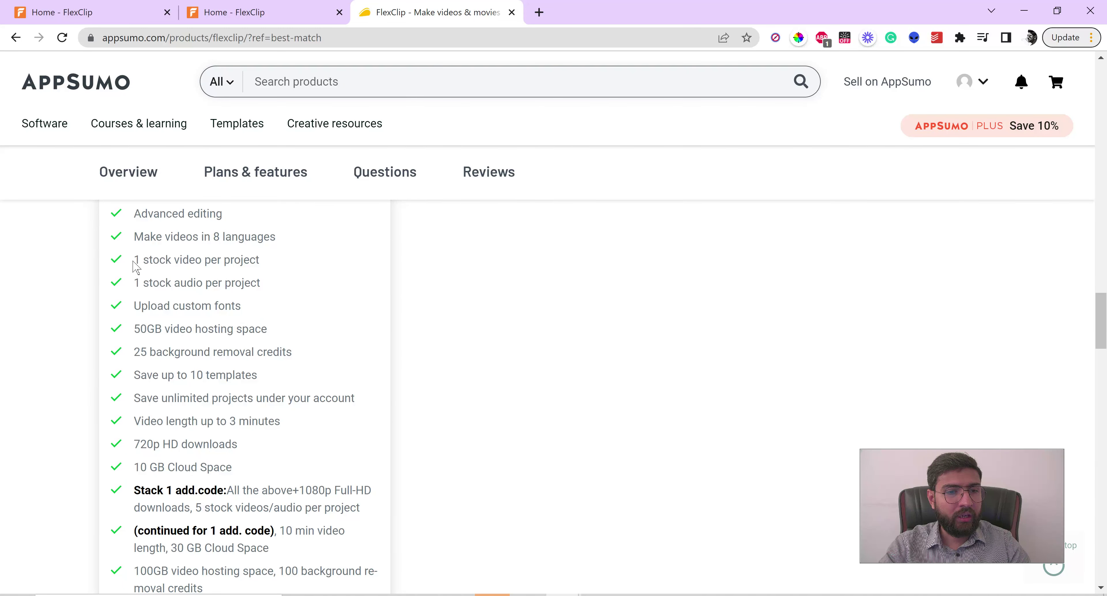
left_click_drag(135, 260, 256, 260)
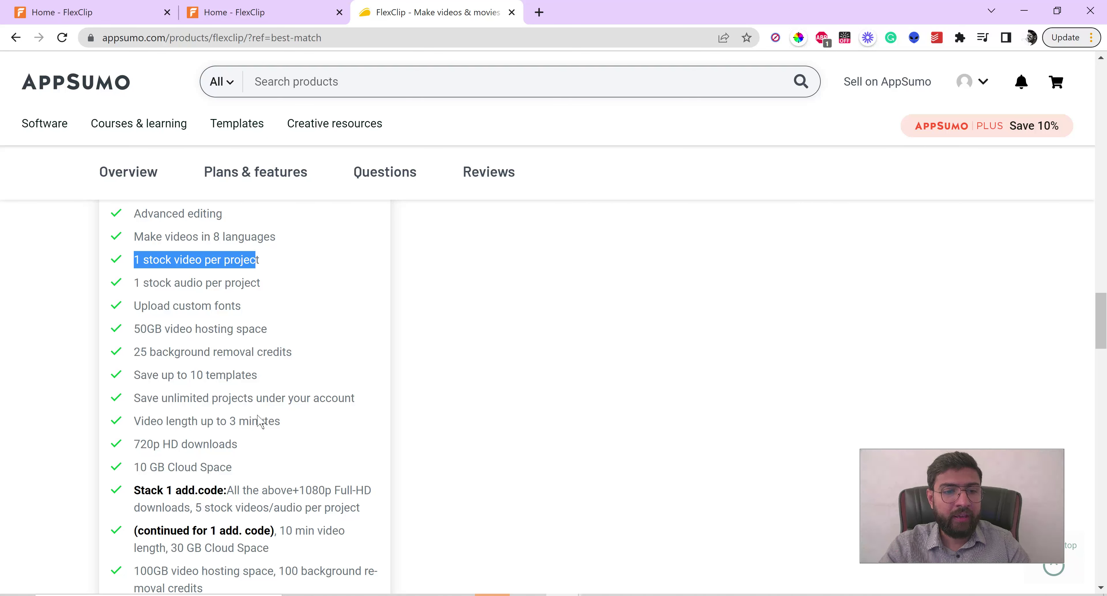
left_click_drag(302, 422, 137, 415)
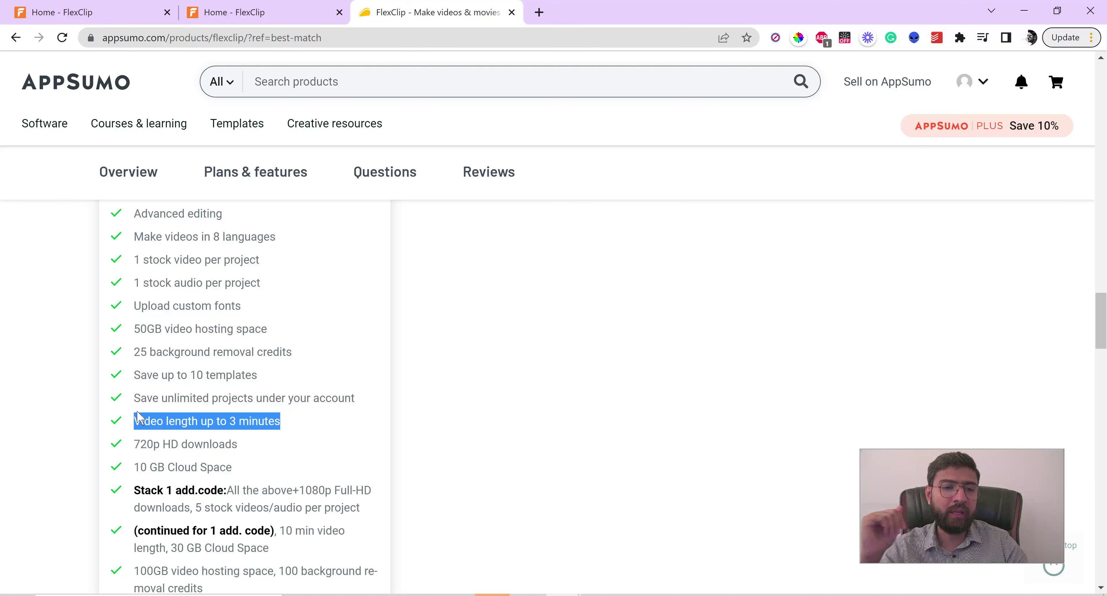
scroll(139, 418, "down", 5)
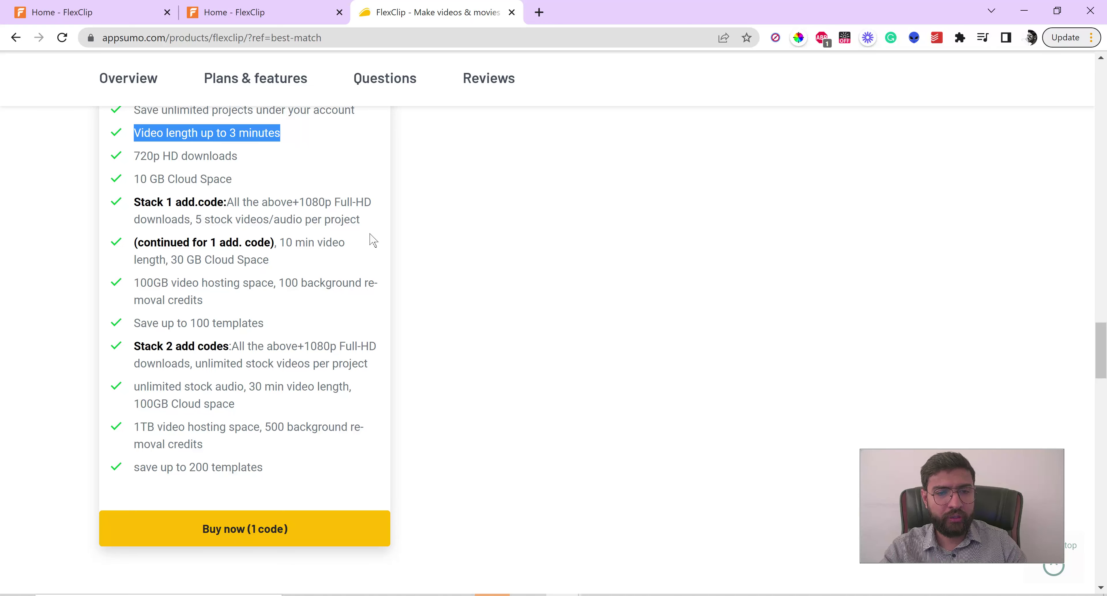
scroll(371, 240, "up", 10)
scroll(372, 240, "up", 5)
scroll(372, 239, "down", 3)
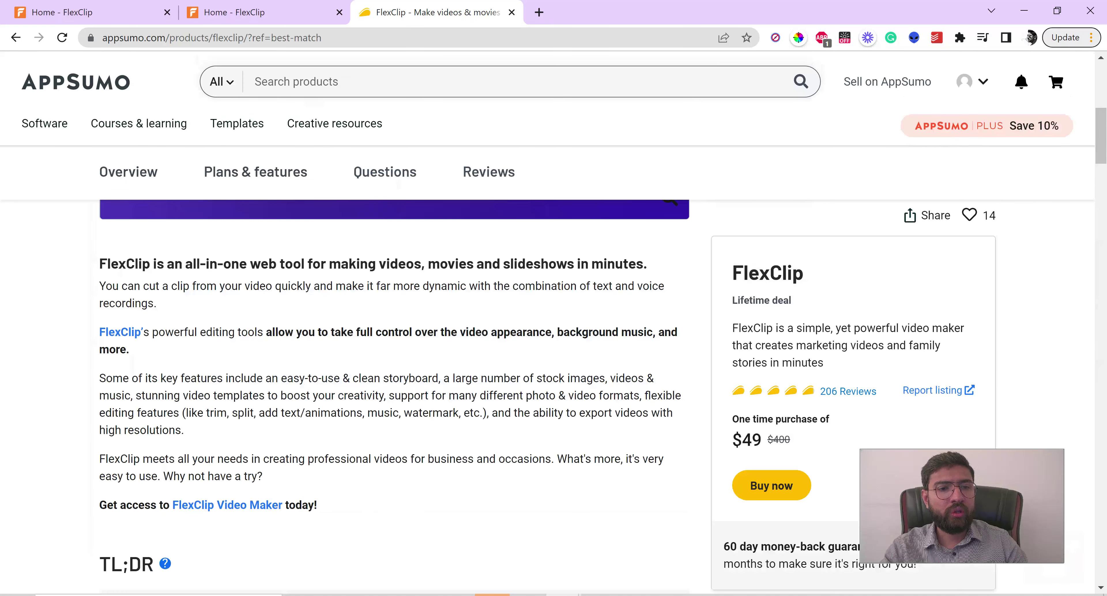
Switch to the FlexClip home page and browse its template categories, including more of the Halloween templates.
left_click(263, 14)
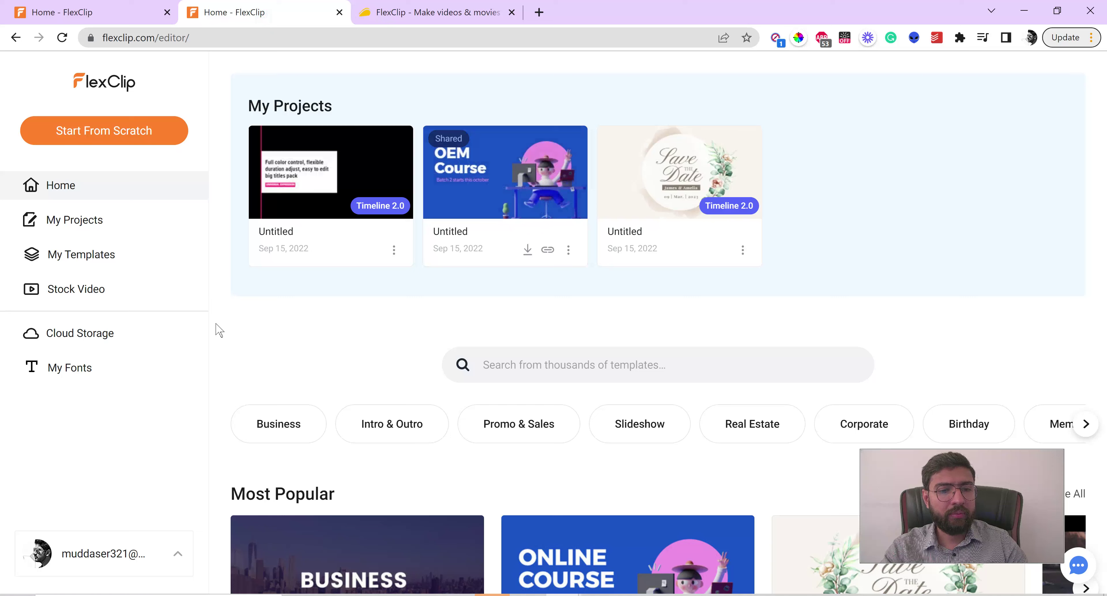
scroll(234, 338, "down", 5)
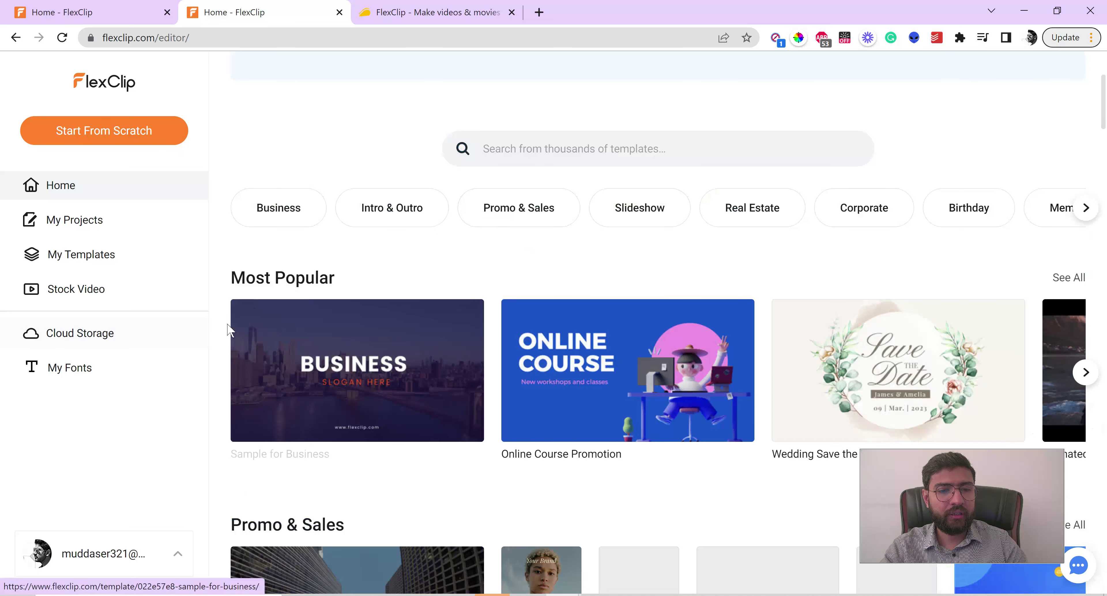
scroll(232, 335, "down", 8)
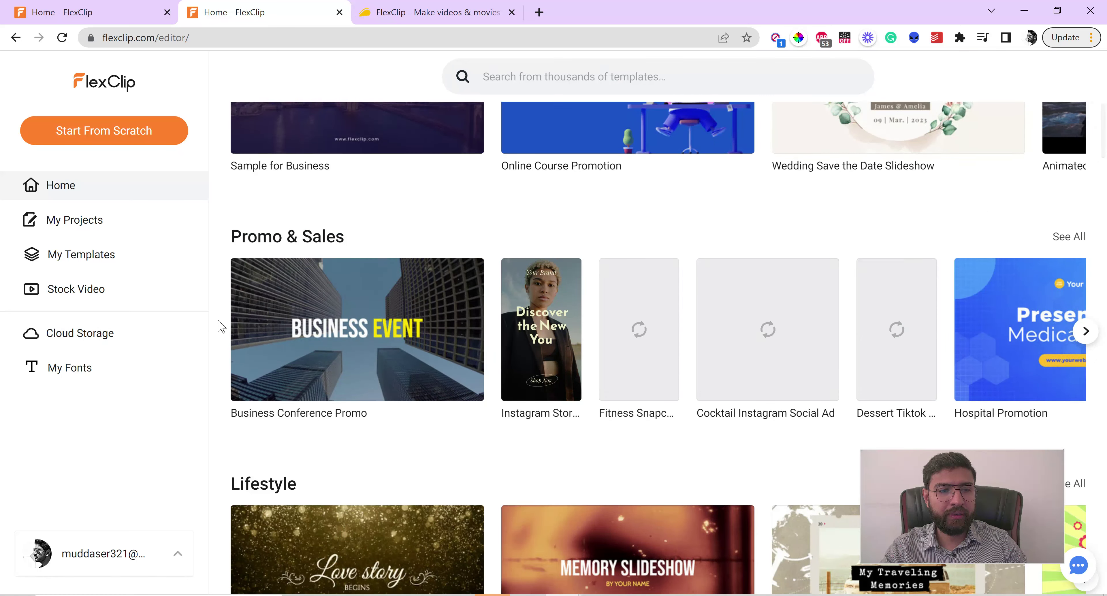
scroll(230, 330, "down", 8)
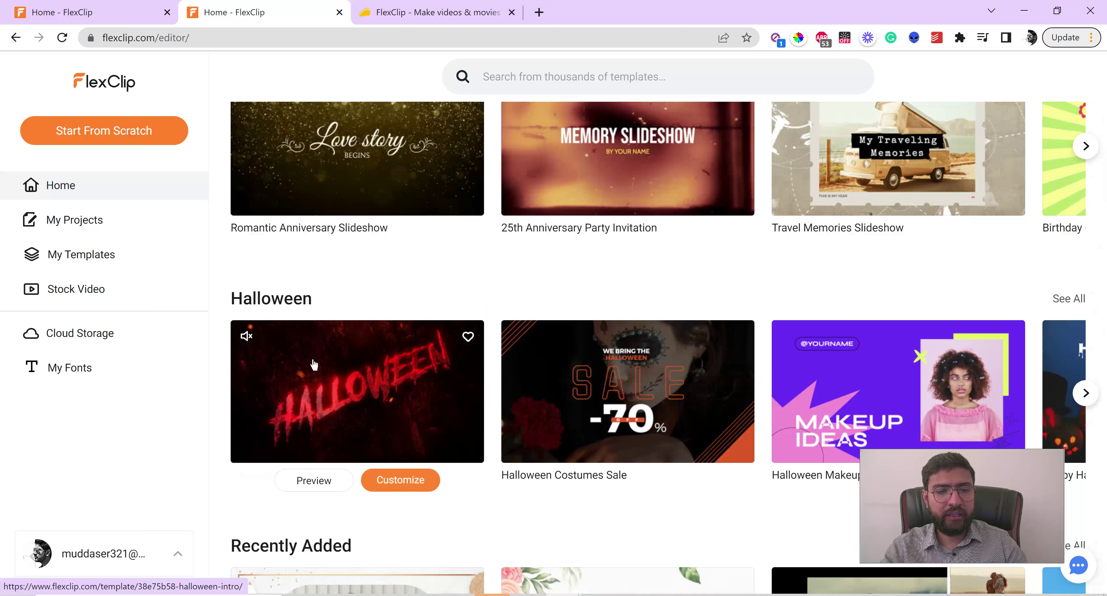
mouse_move(585, 369)
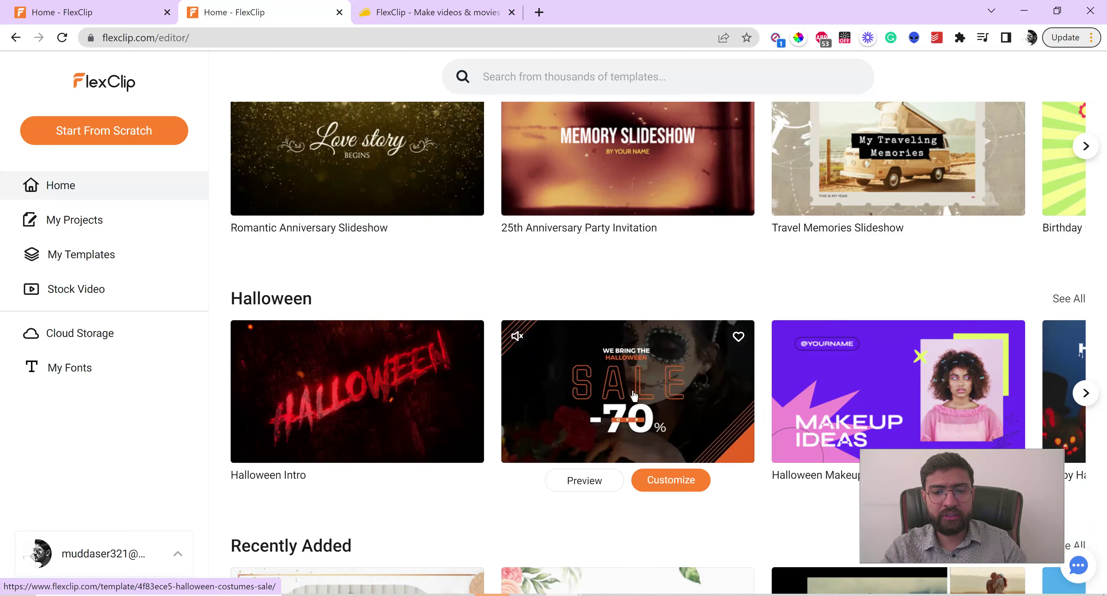
mouse_move(838, 424)
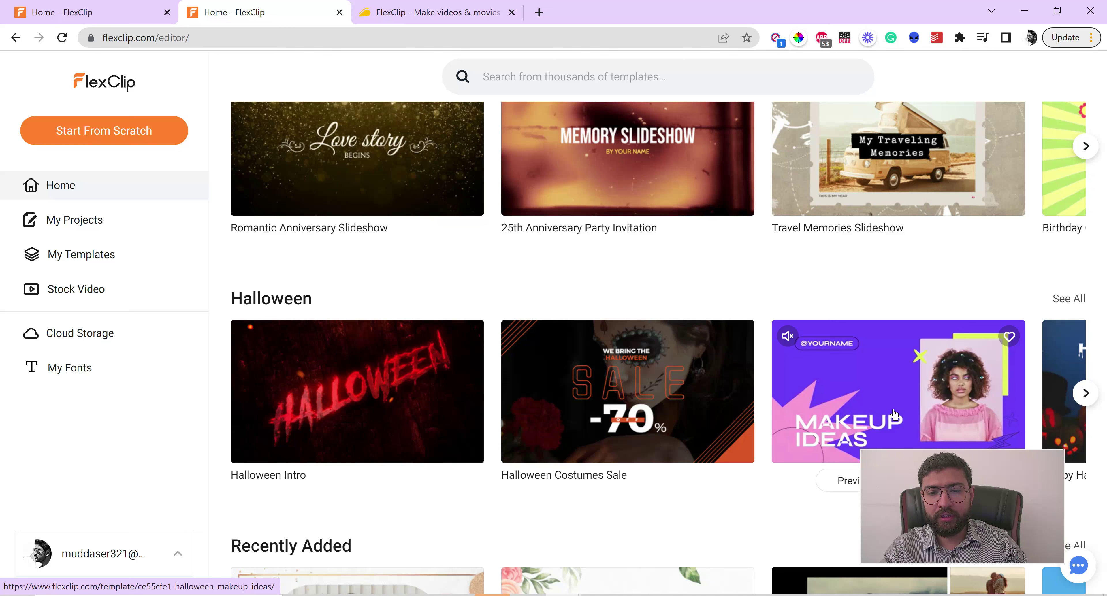
left_click(1084, 404)
left_click(1084, 404)
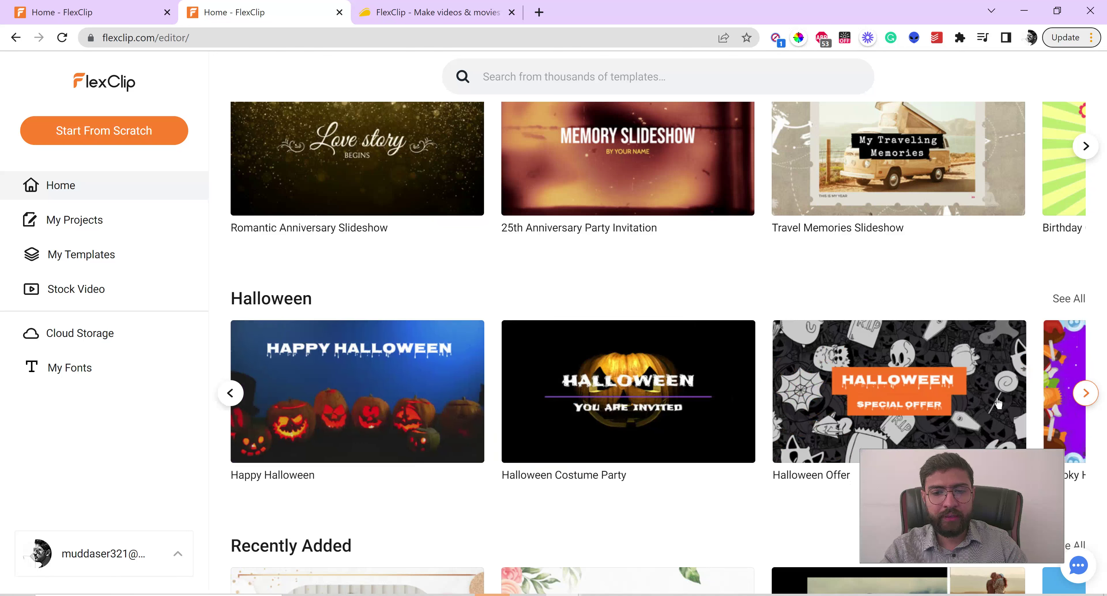
Preview the Online Course Promotion template with the volume lowered, and close the preview.
scroll(691, 401, "up", 6)
scroll(691, 401, "up", 7)
mouse_move(640, 353)
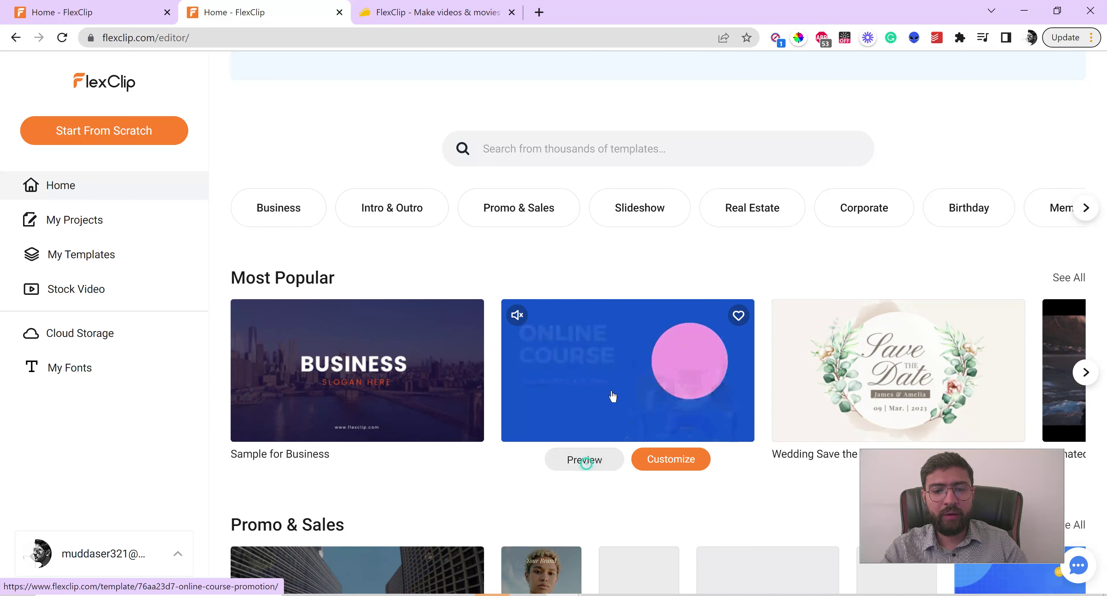
left_click(584, 460)
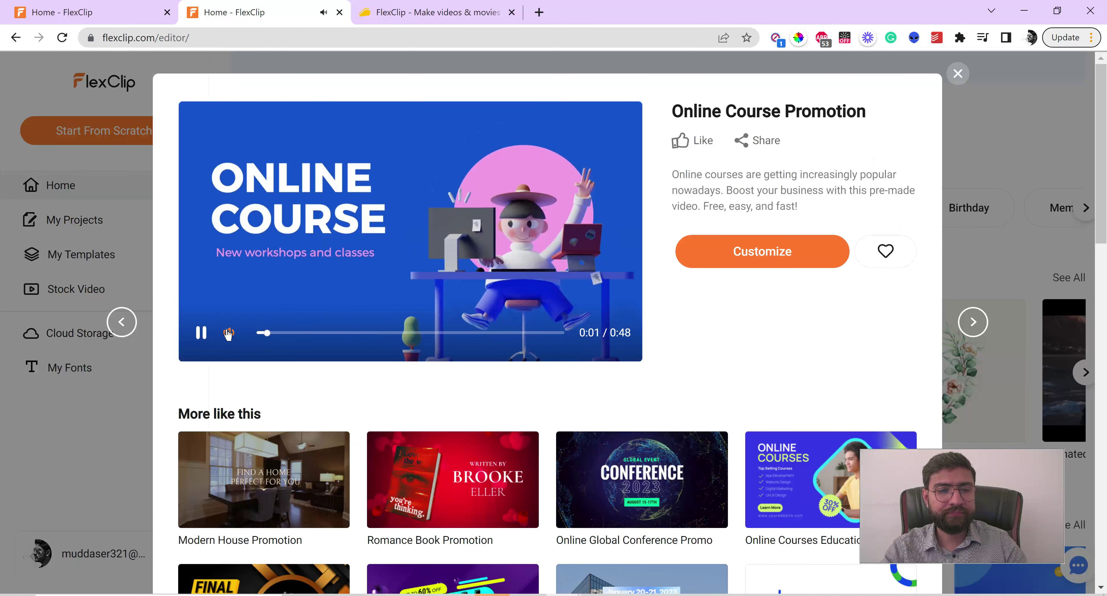
mouse_move(226, 333)
left_click(230, 307)
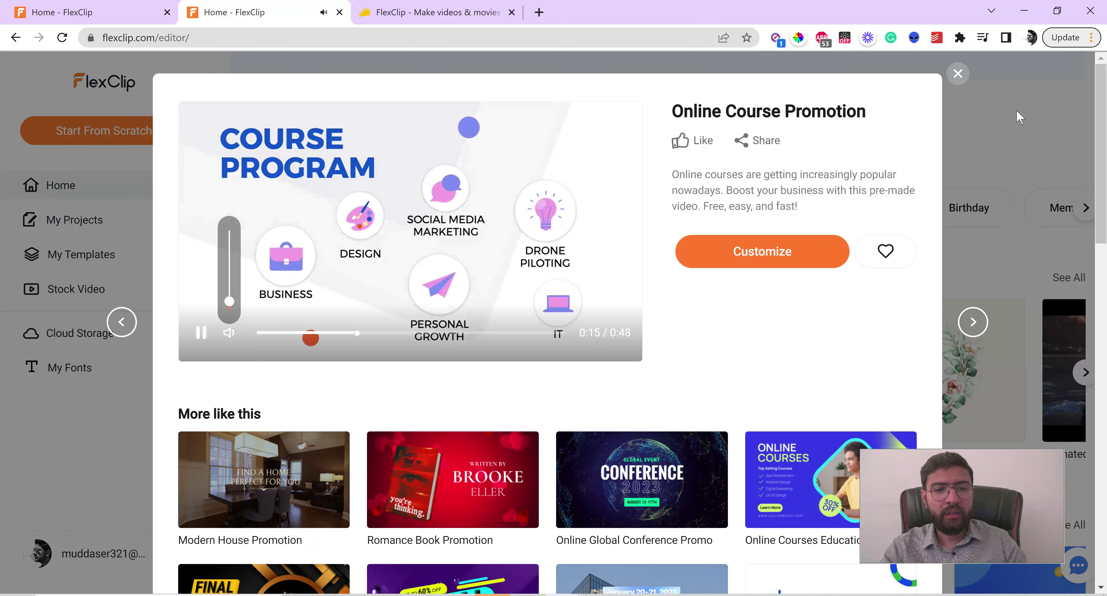
left_click(959, 74)
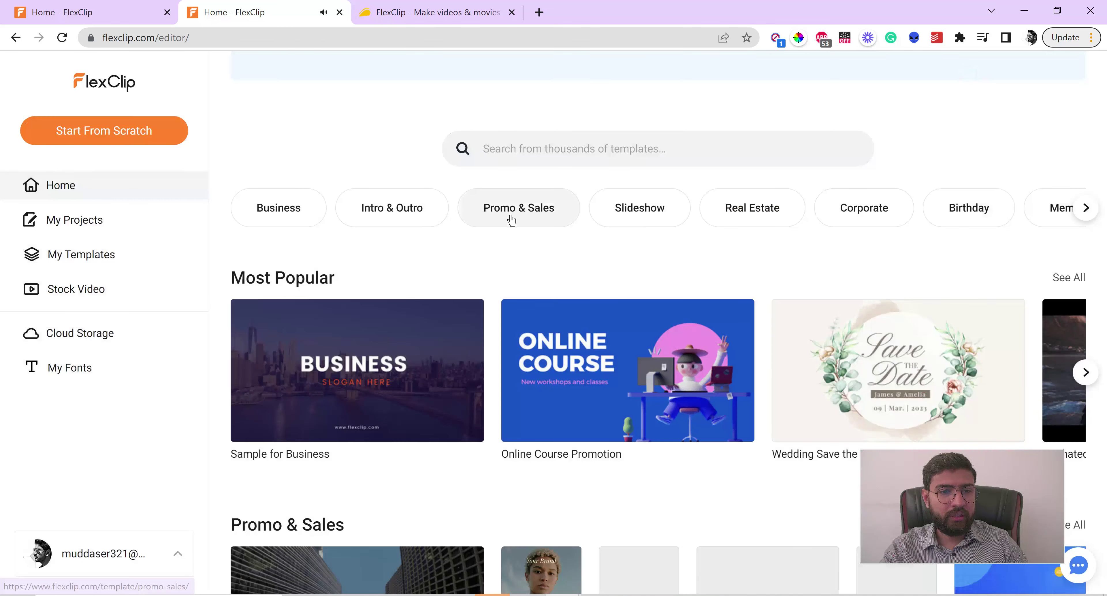
Check the shared OEM Course project's options, try to download its video, and return to the project home page.
left_click(569, 252)
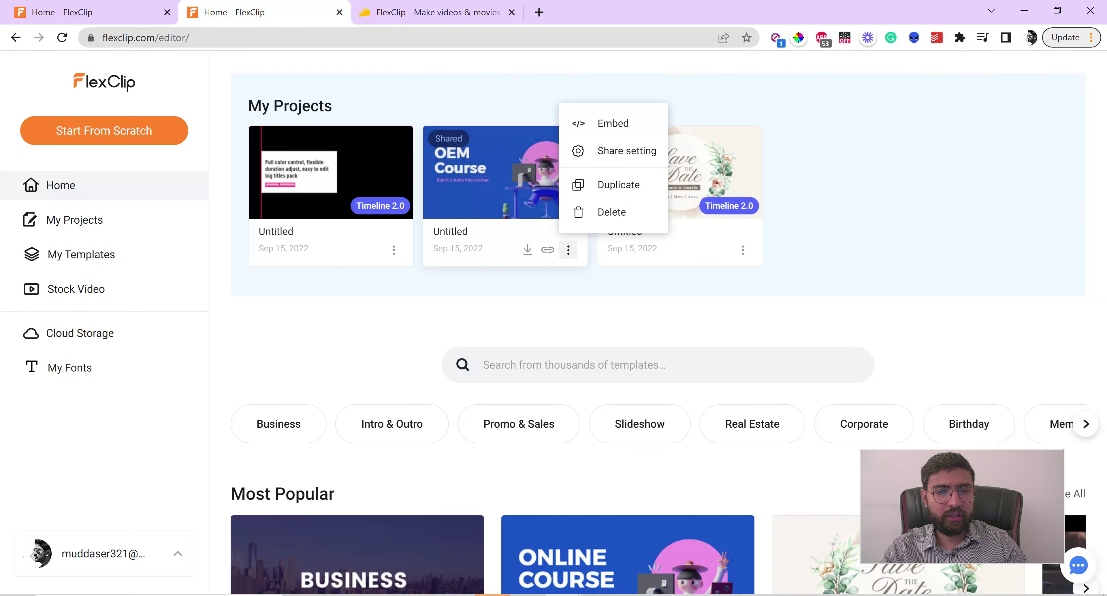
left_click(530, 252)
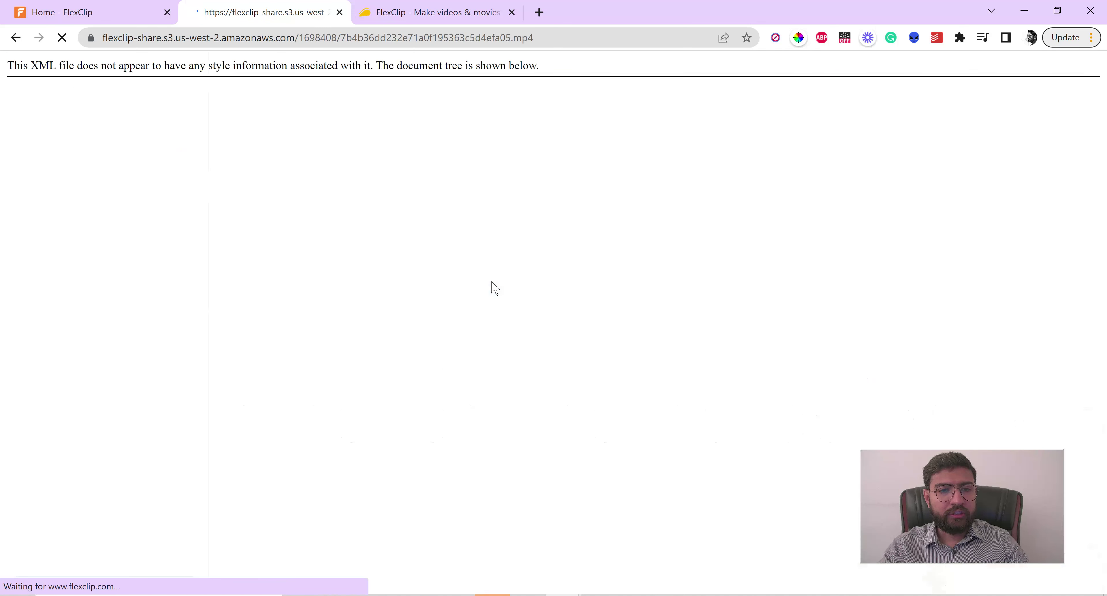
left_click(15, 37)
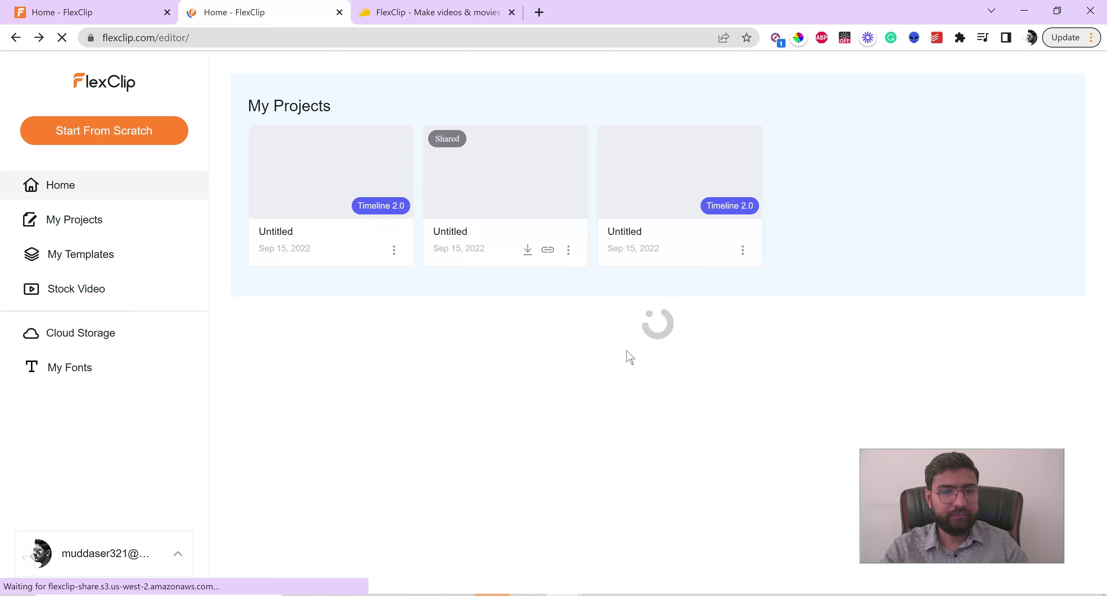
Start a new 16:9 project from scratch in Timeline Mode and dismiss the media import.
left_click(59, 136)
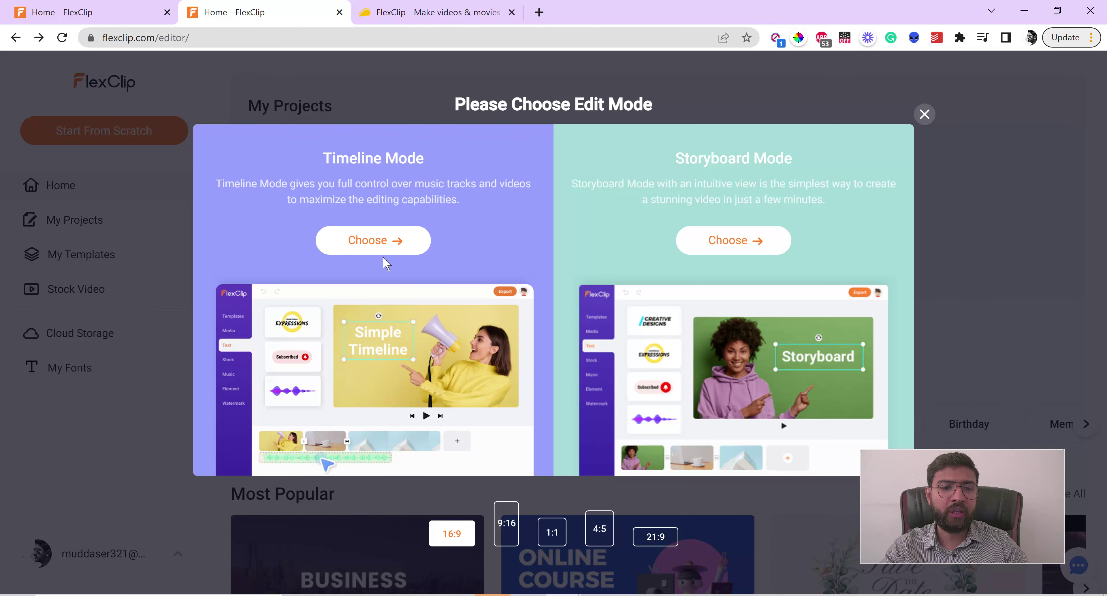
left_click(385, 247)
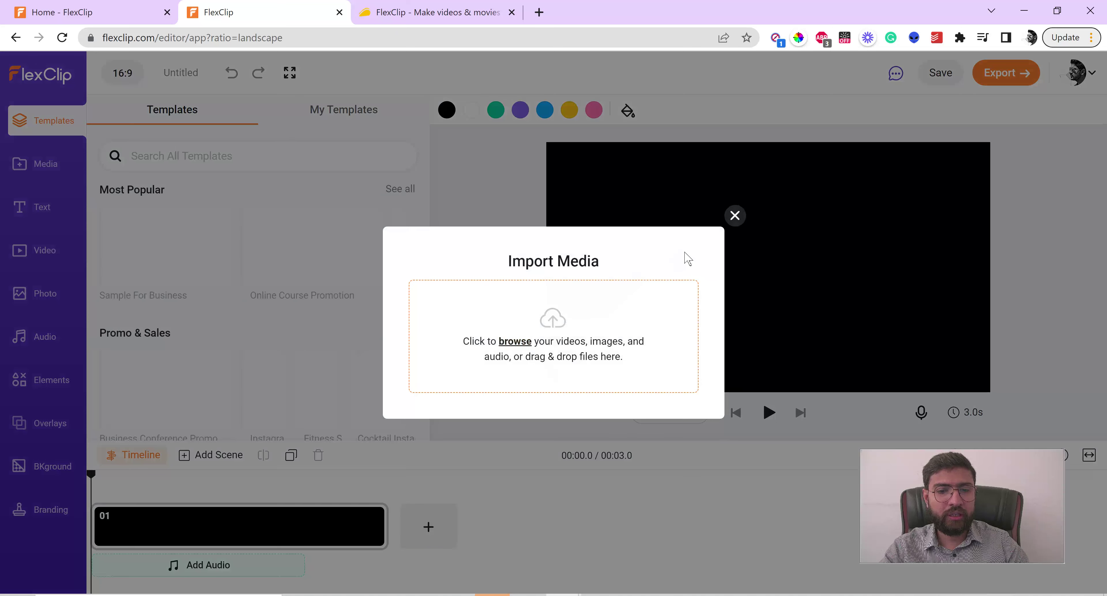
left_click(735, 215)
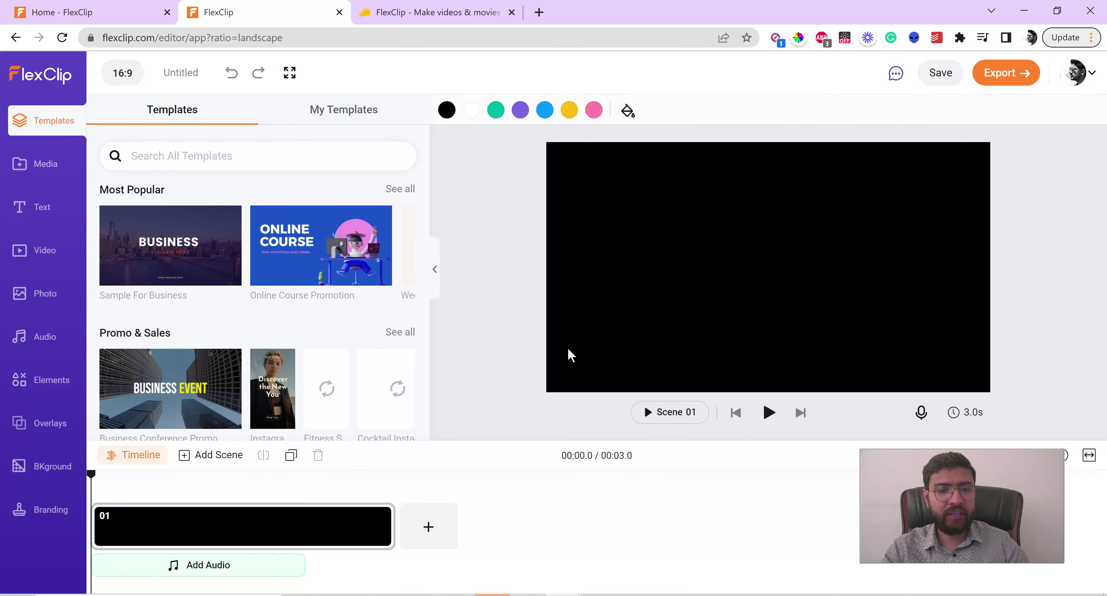
Add the stock track "Lucky Day - Instrumental" to the audio track beneath scene 01.
left_click(202, 579)
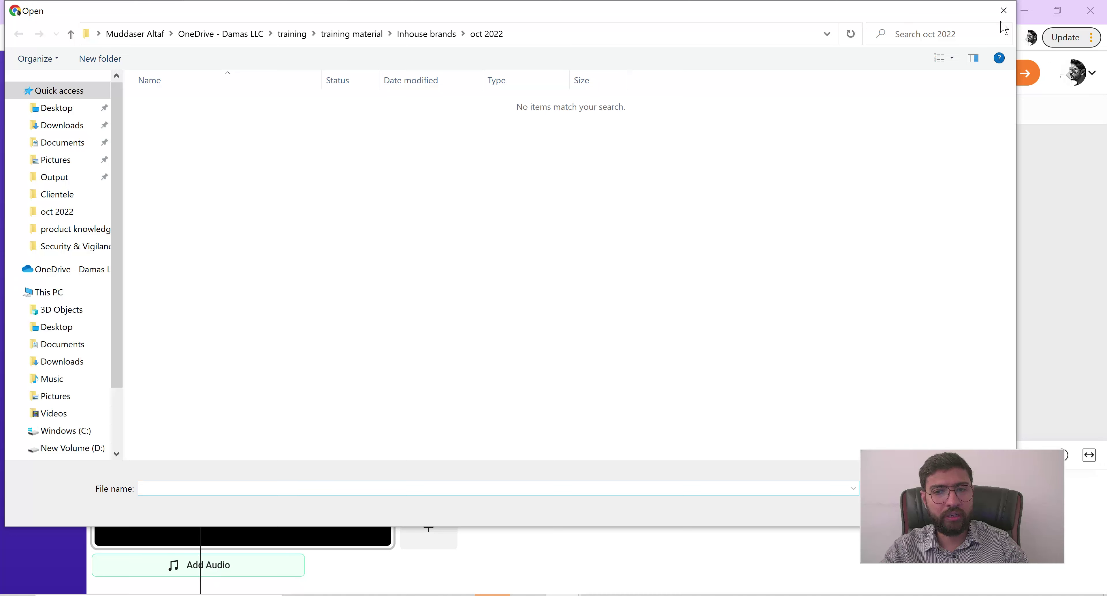
left_click(1004, 9)
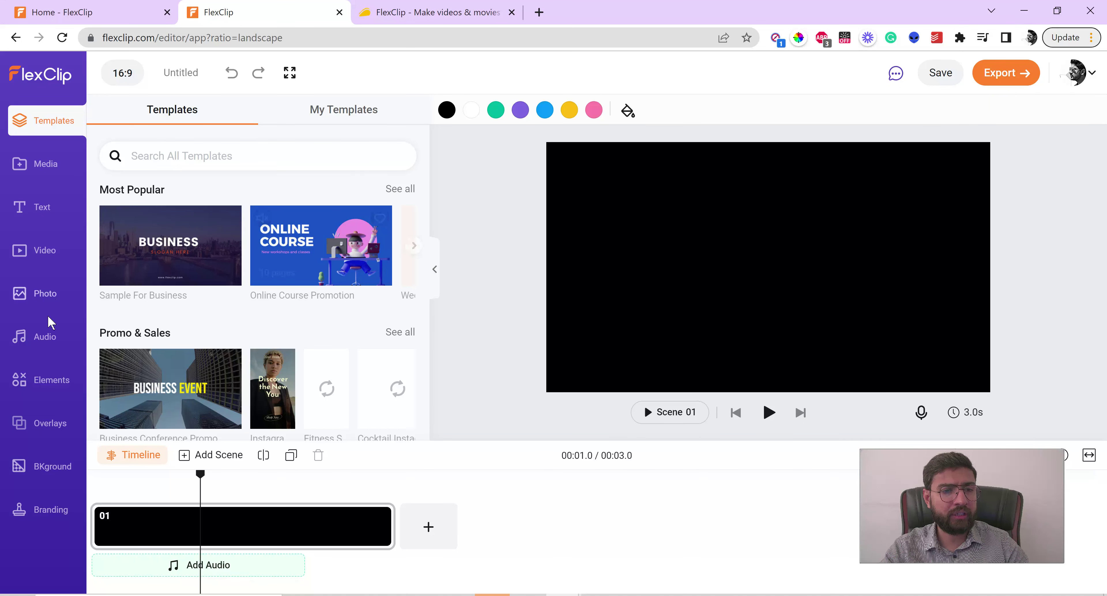
left_click(42, 336)
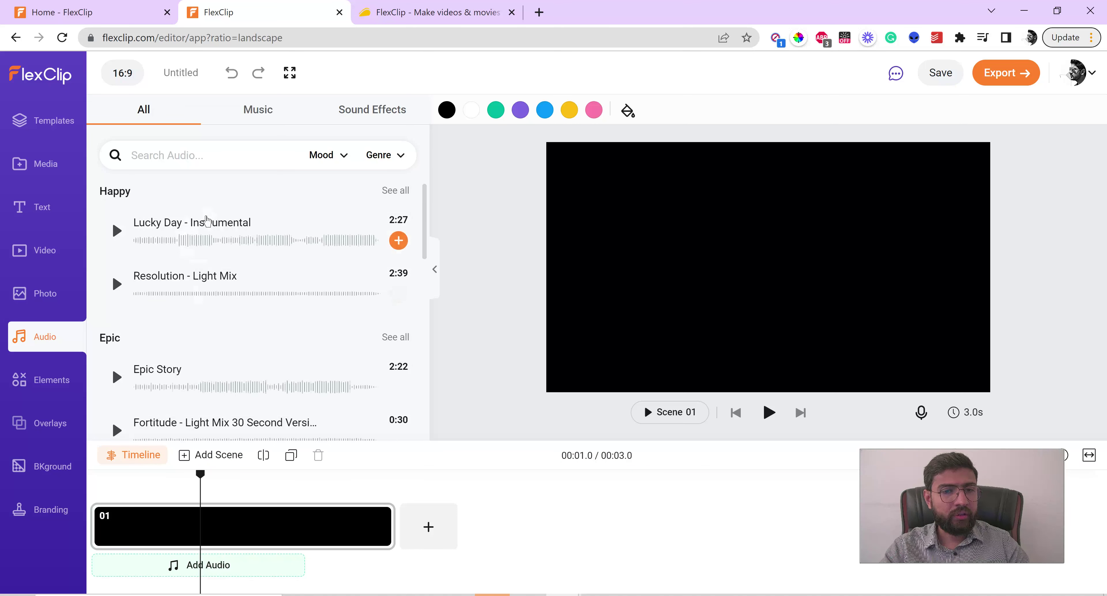
left_click(399, 241)
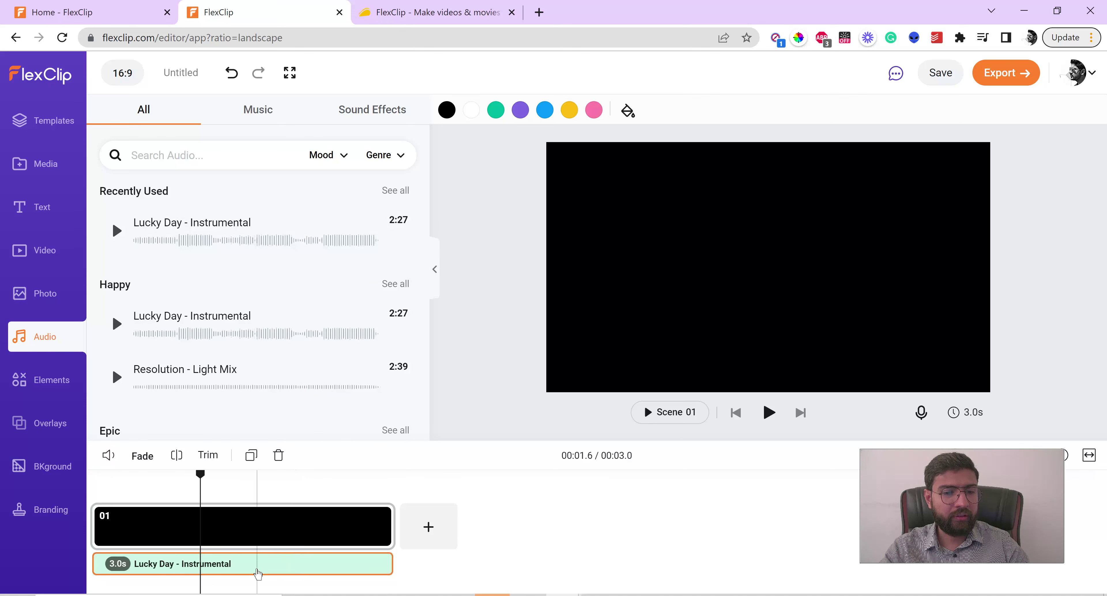
left_click(235, 530)
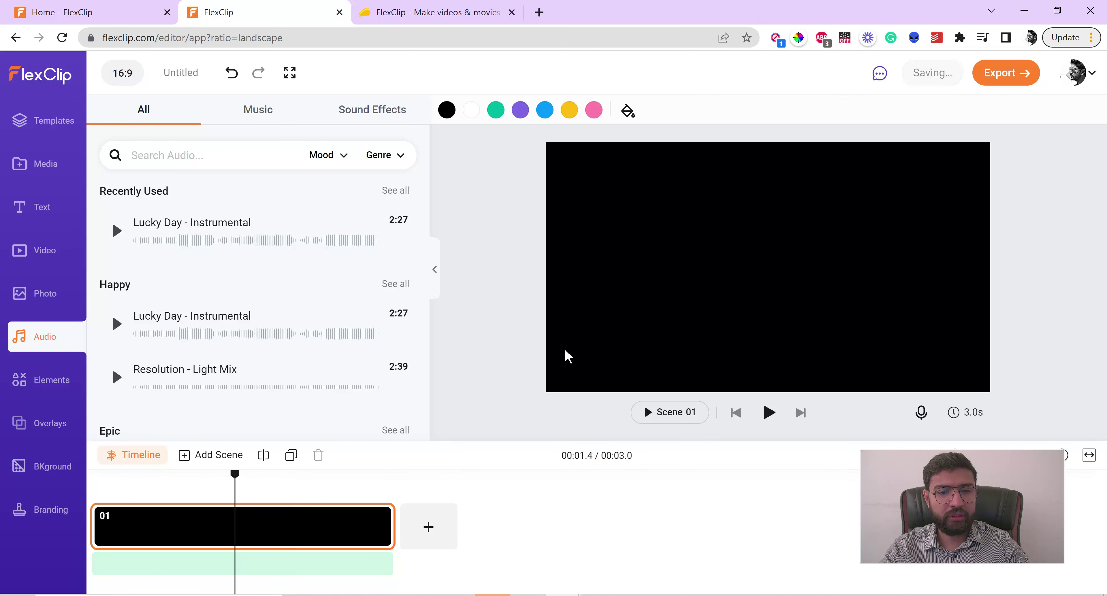
Add the slanted "CREATIVE DESIGN" title with the "Made with FlexClip" strip from Modern Titles to scene 01.
left_click(46, 175)
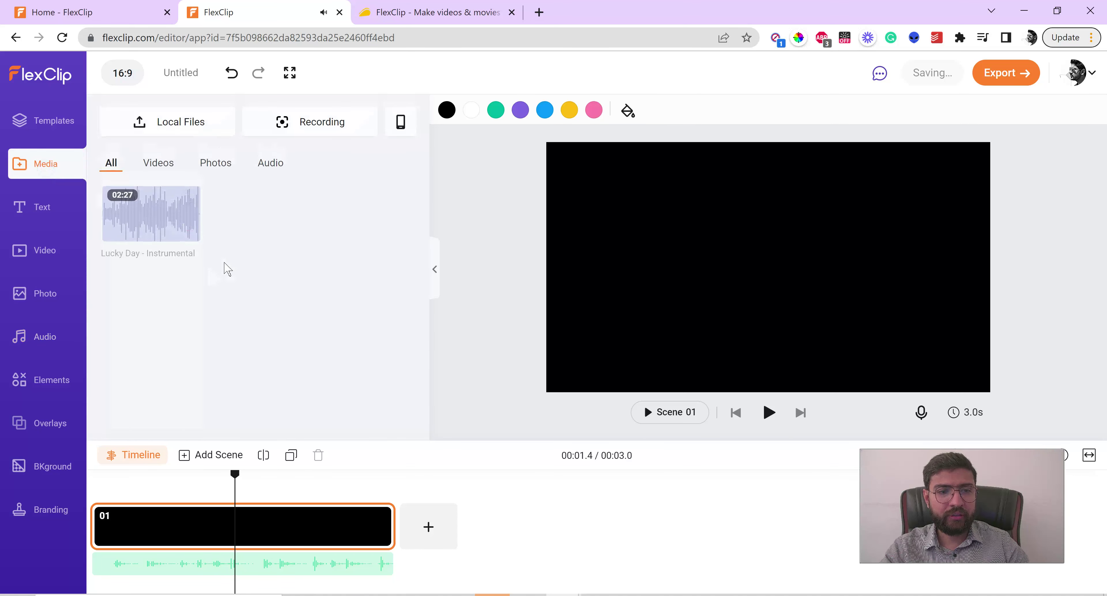
left_click(65, 208)
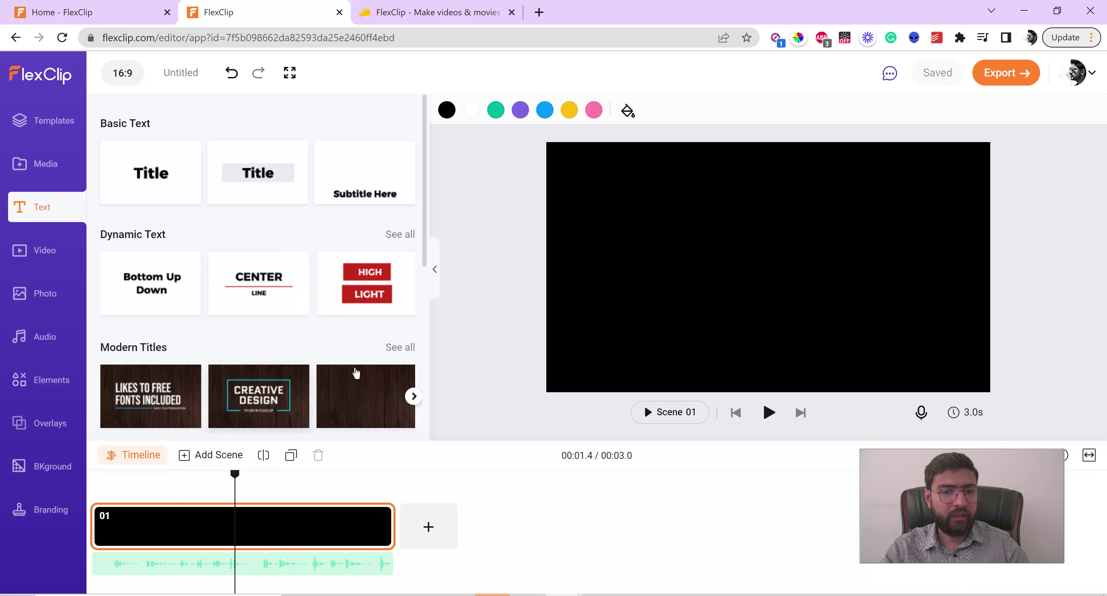
left_click(393, 355)
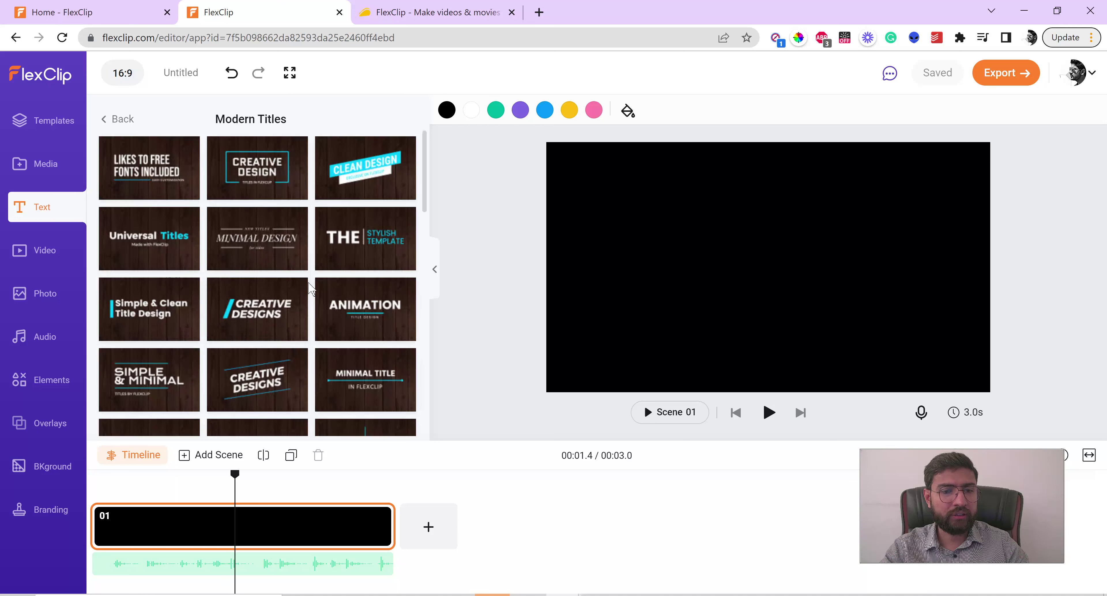
scroll(259, 328, "down", 5)
scroll(259, 328, "down", 3)
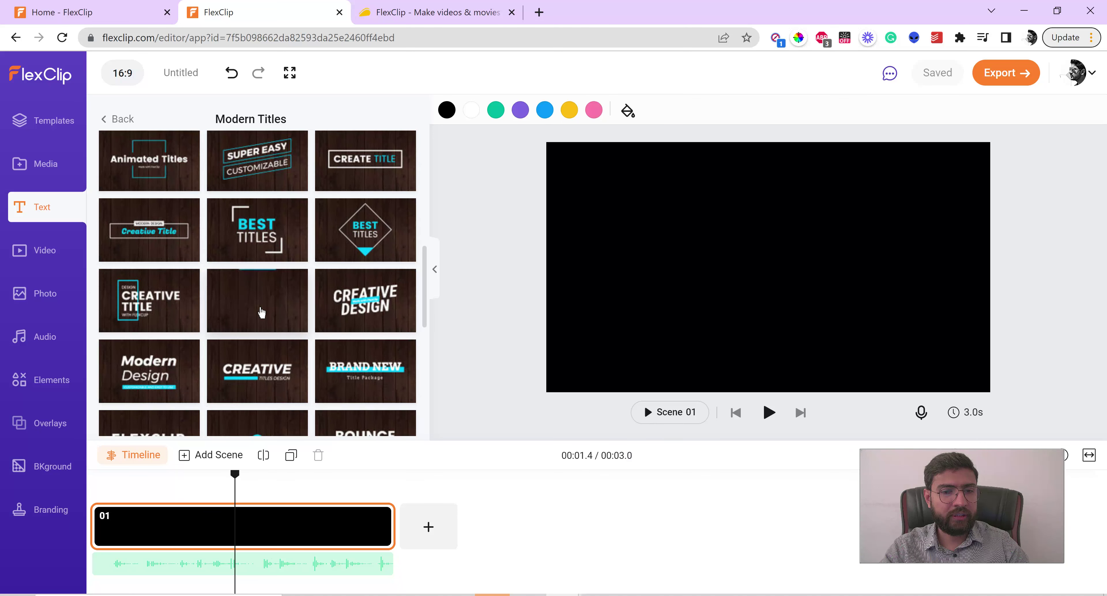
left_click(349, 313)
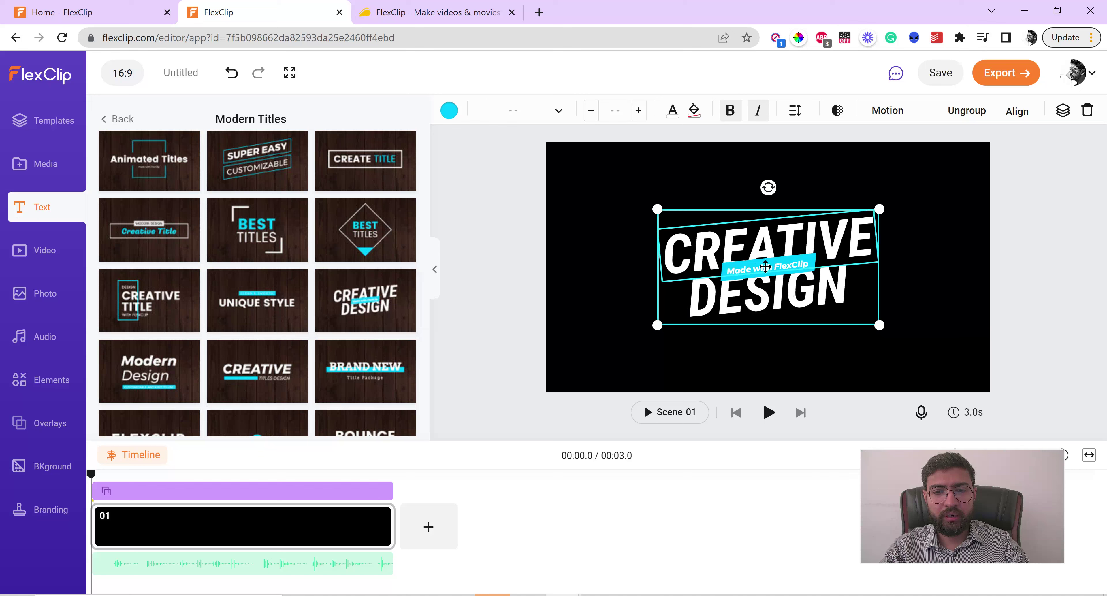
Replace the title's word "CREATIVE" with "HELPING" and "DESIGN" with "ORANGE" in scene 01.
left_click(760, 244)
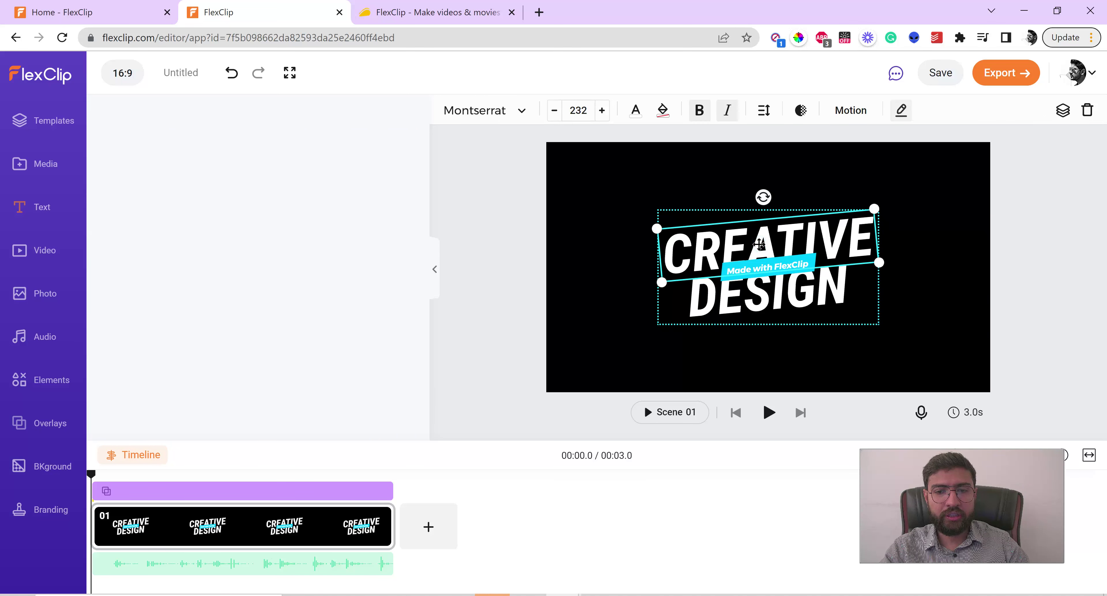
left_click(760, 244)
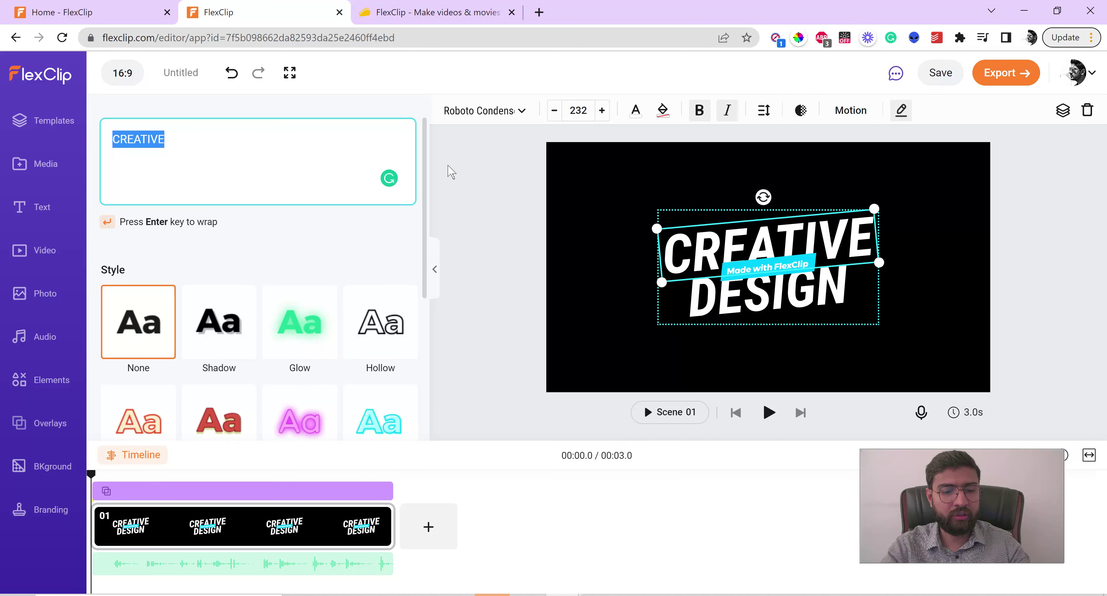
type("H")
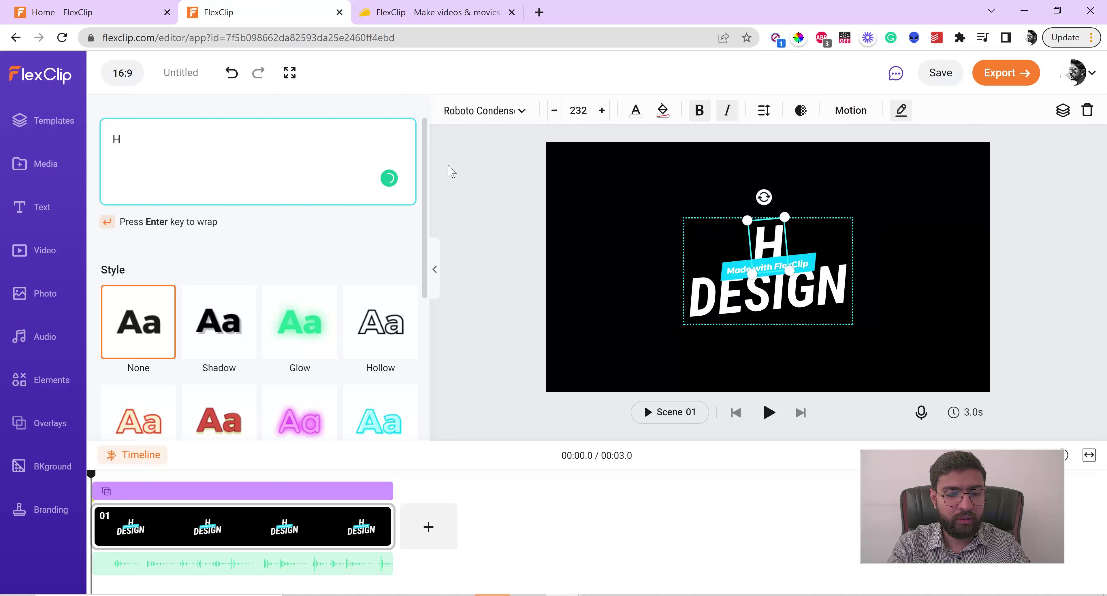
type("ELPING")
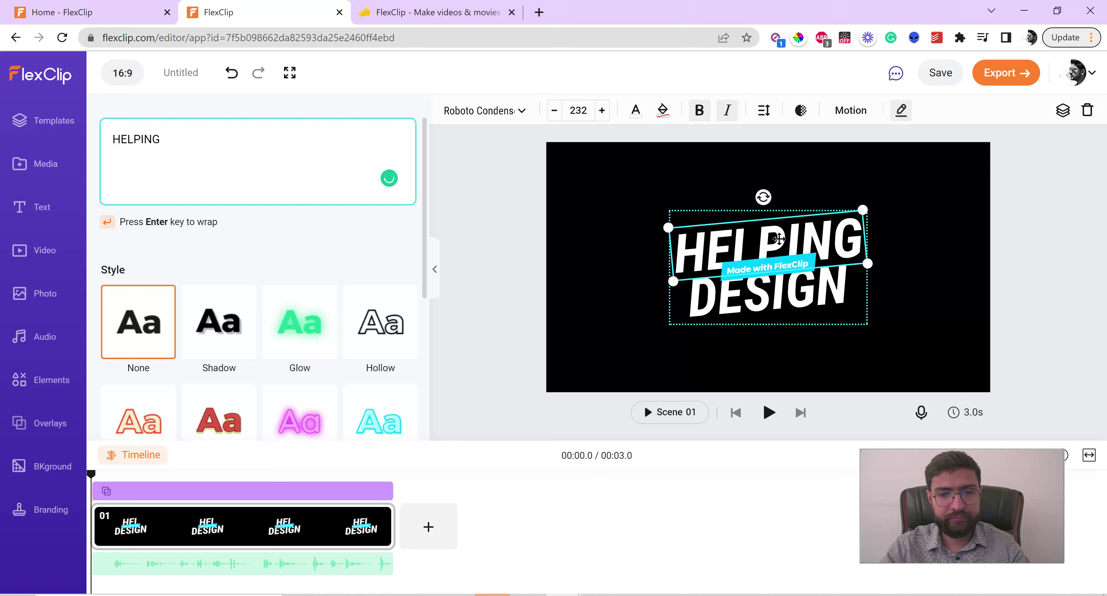
left_click(769, 296)
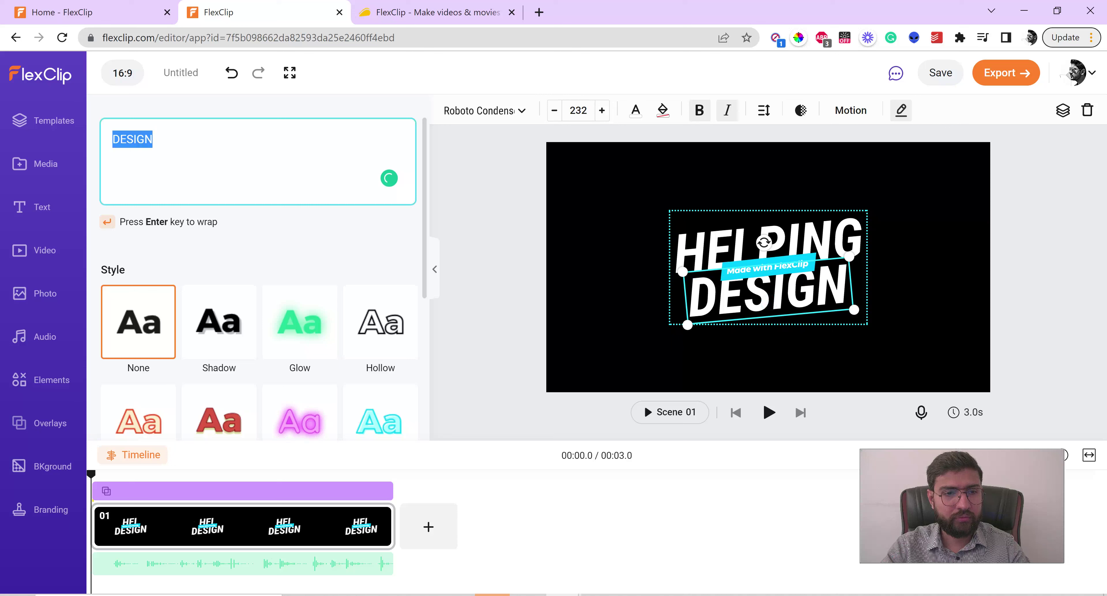
type("oRANG")
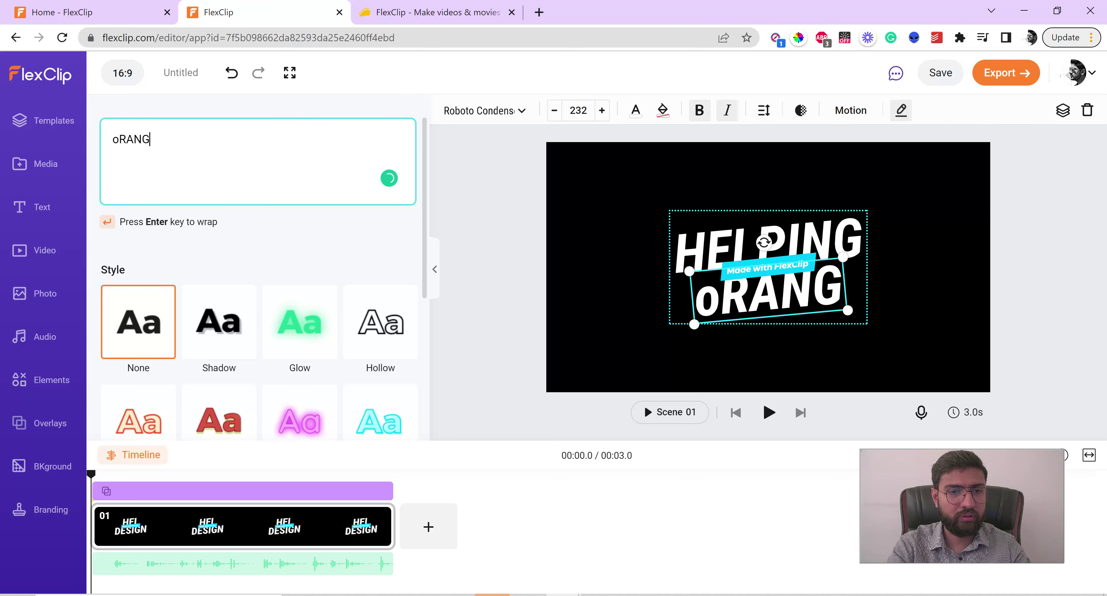
key("BackSpace")
key("BackSpace")
key("BackSpace")
key("BackSpace")
key("BackSpace")
type("ORANGE")
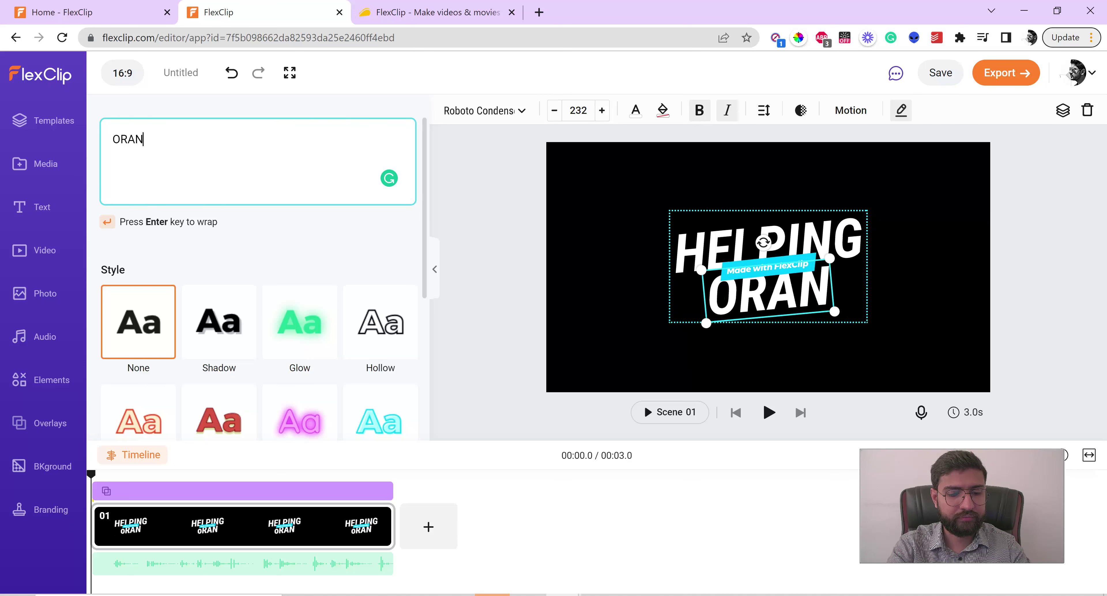
Change the title's strip text to "made with love" followed by a heart emoji, and play scene 01.
left_click(746, 270)
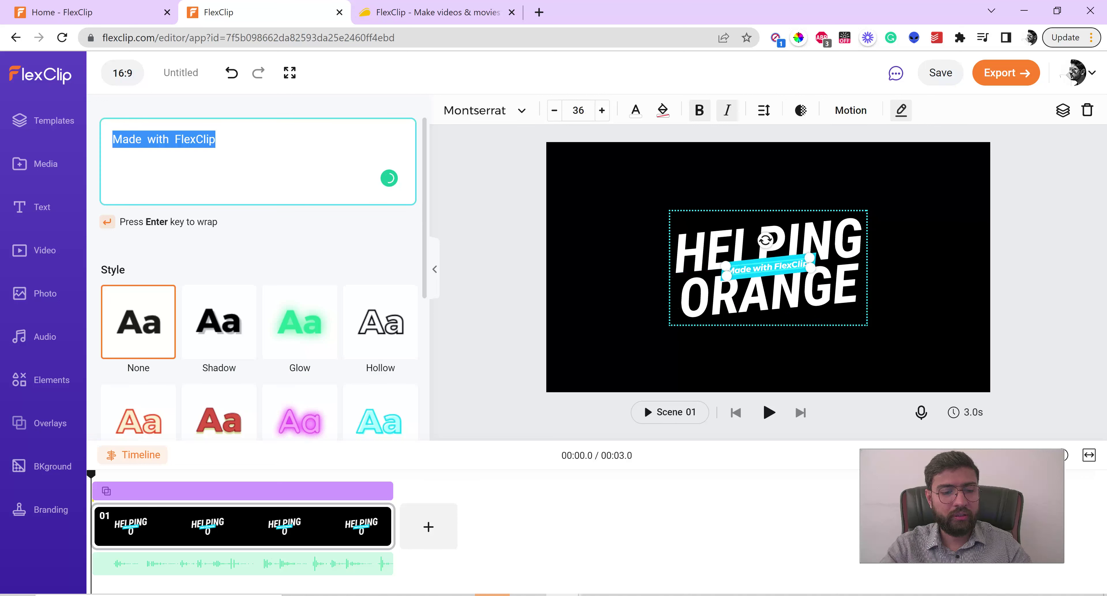
type("m")
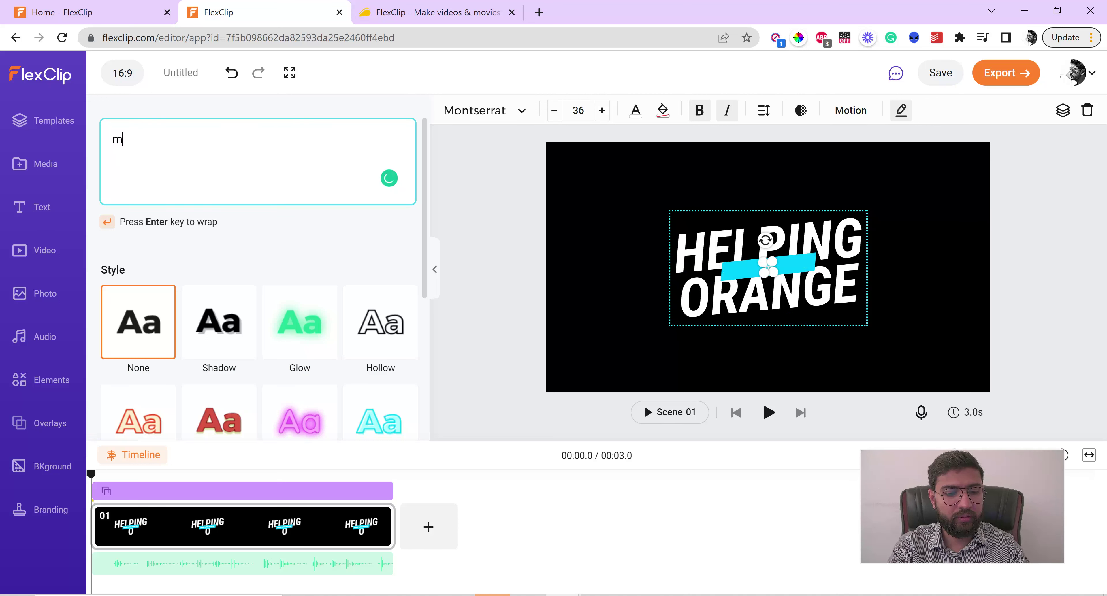
type("ade")
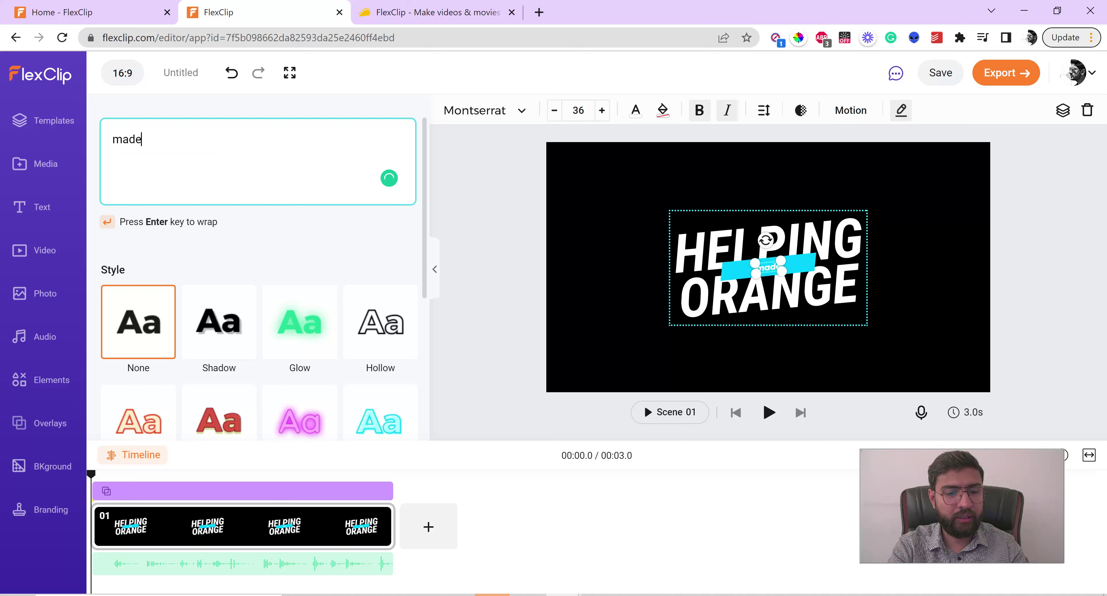
type(" with love")
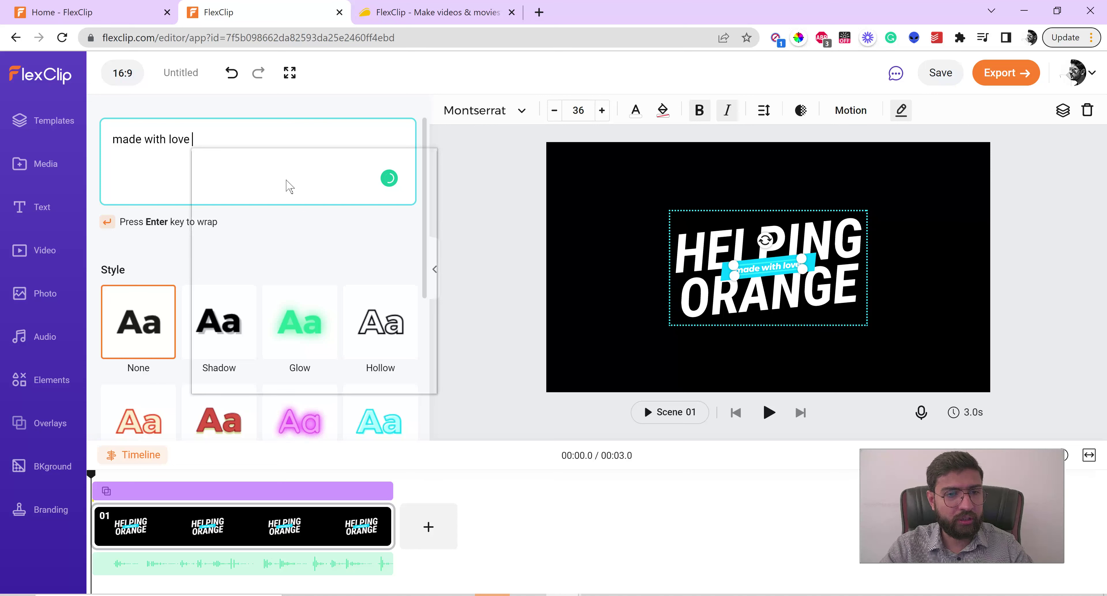
key("super+period")
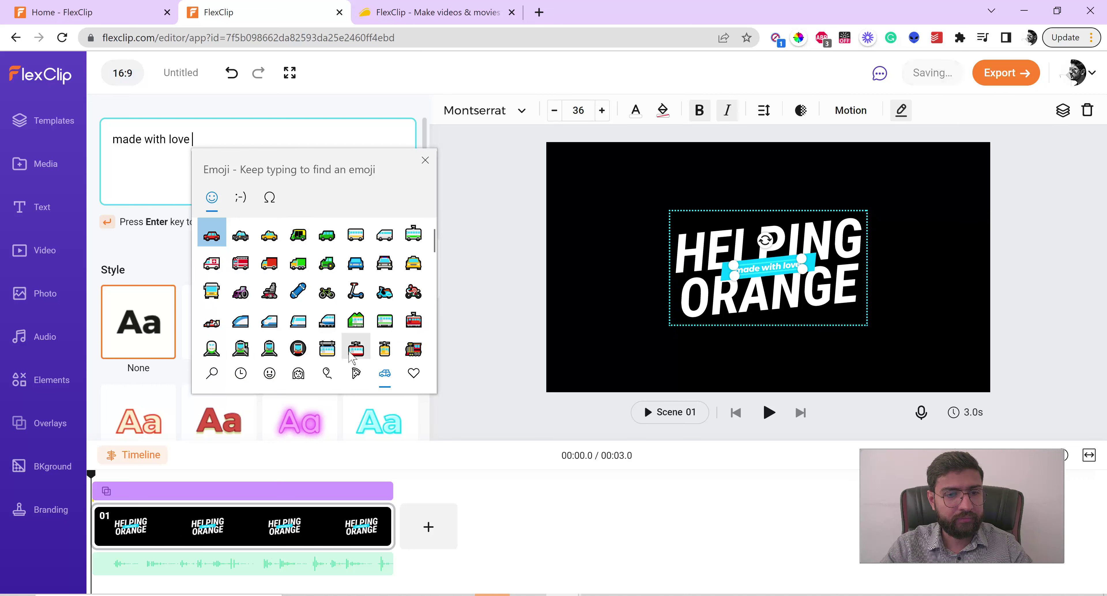
left_click(403, 368)
left_click(212, 232)
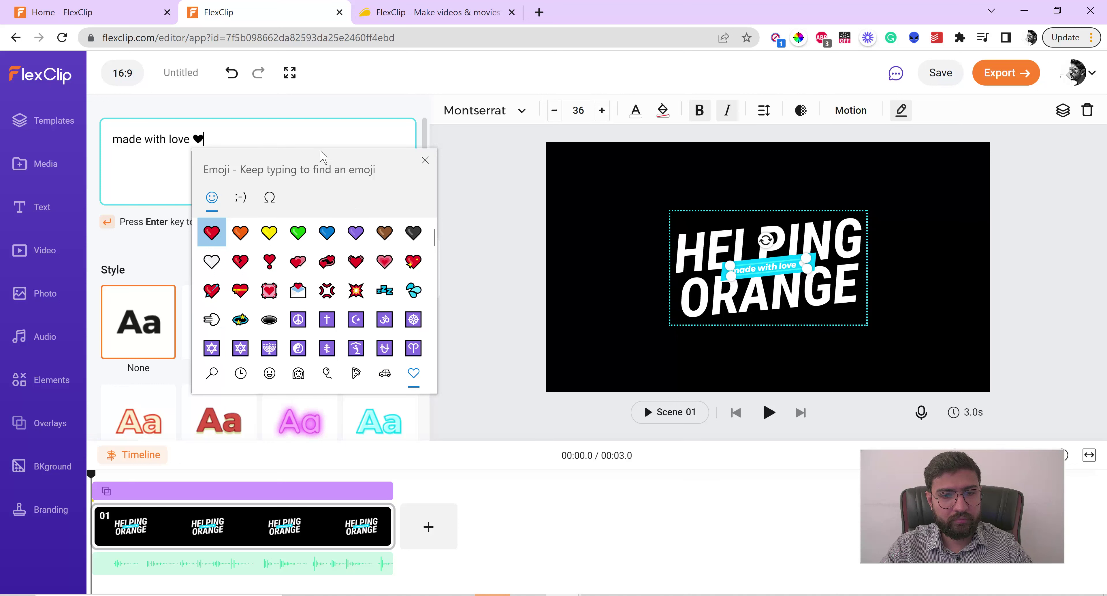
left_click(264, 137)
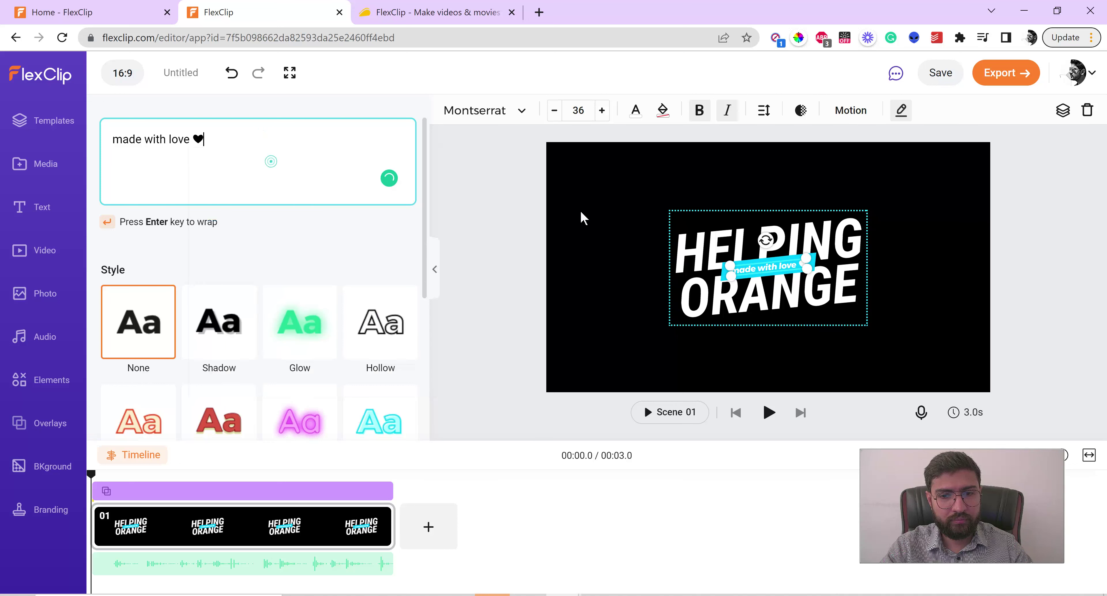
left_click(976, 279)
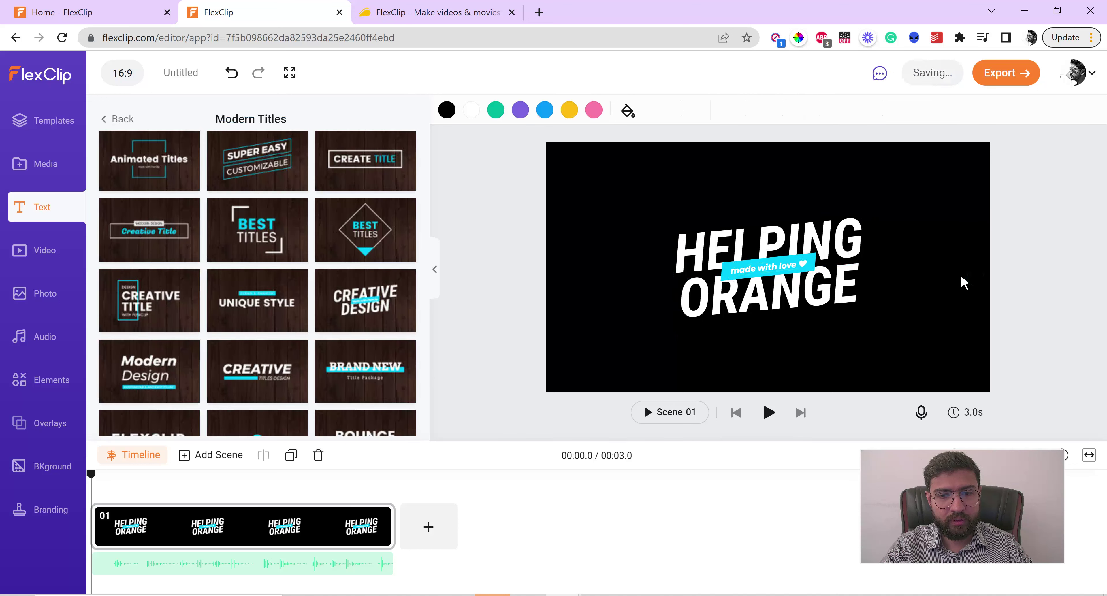
left_click(769, 413)
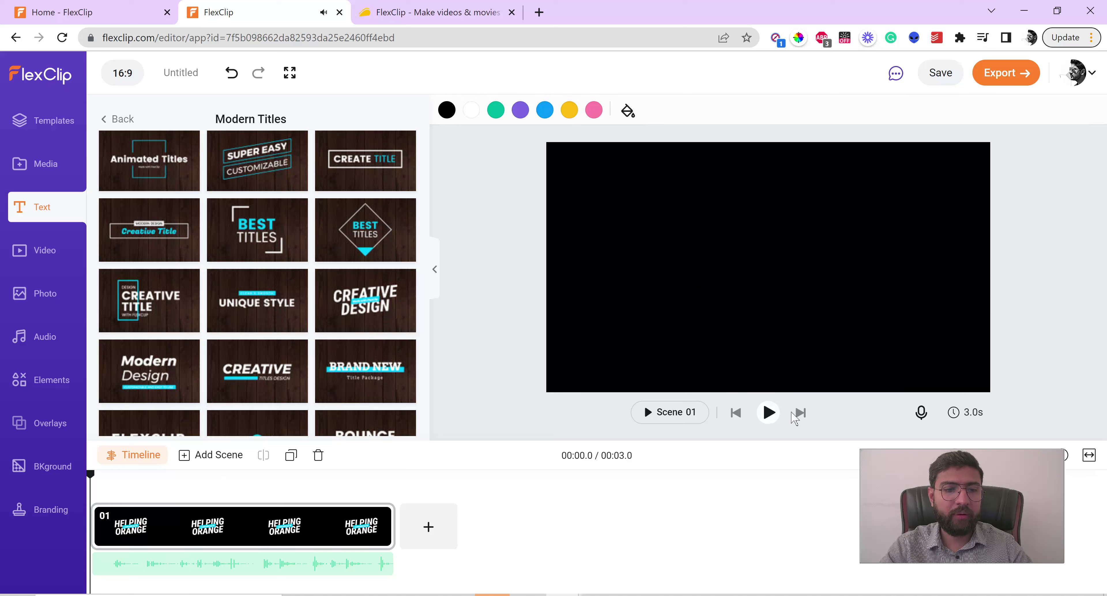
Add a blank scene 02 and, after it, the "MARCH 13, 2022" page of the 25th Anniversary Party Invitation template.
left_click(447, 532)
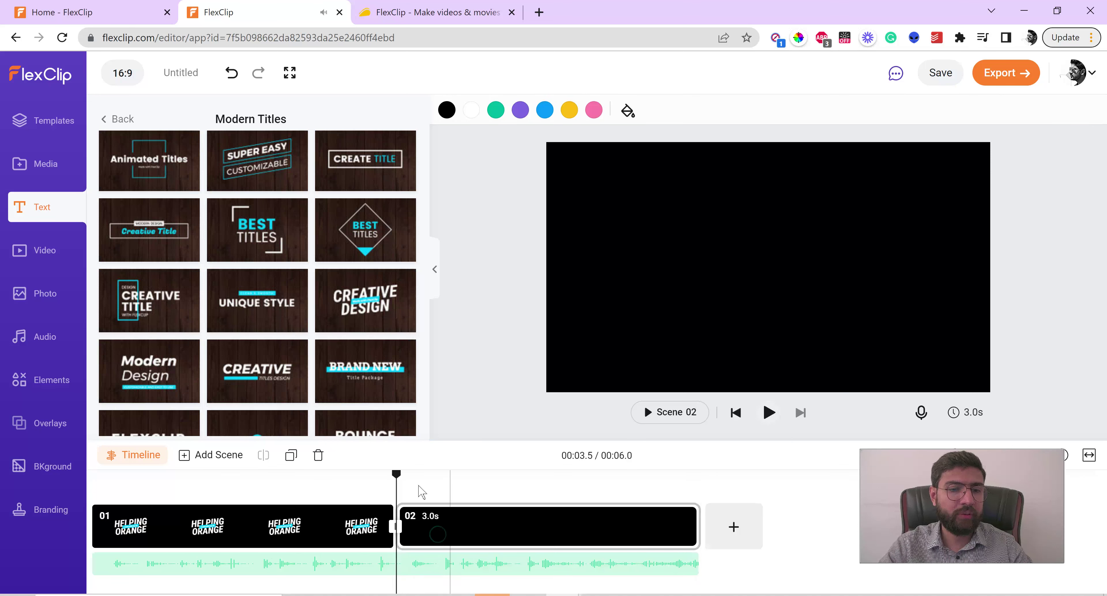
left_click(50, 132)
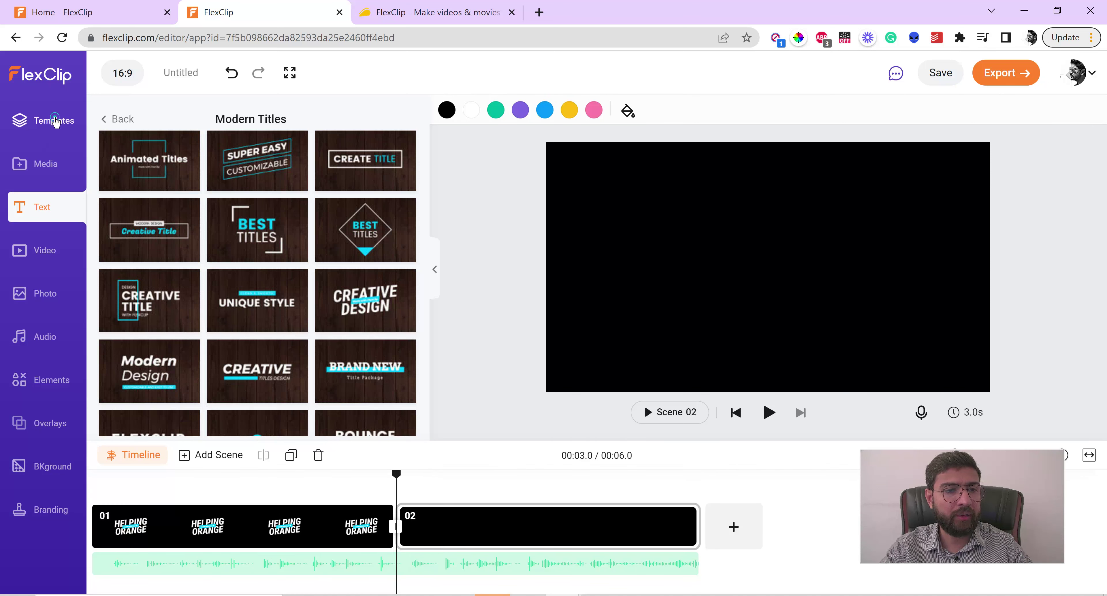
scroll(176, 250, "down", 3)
scroll(177, 249, "down", 2)
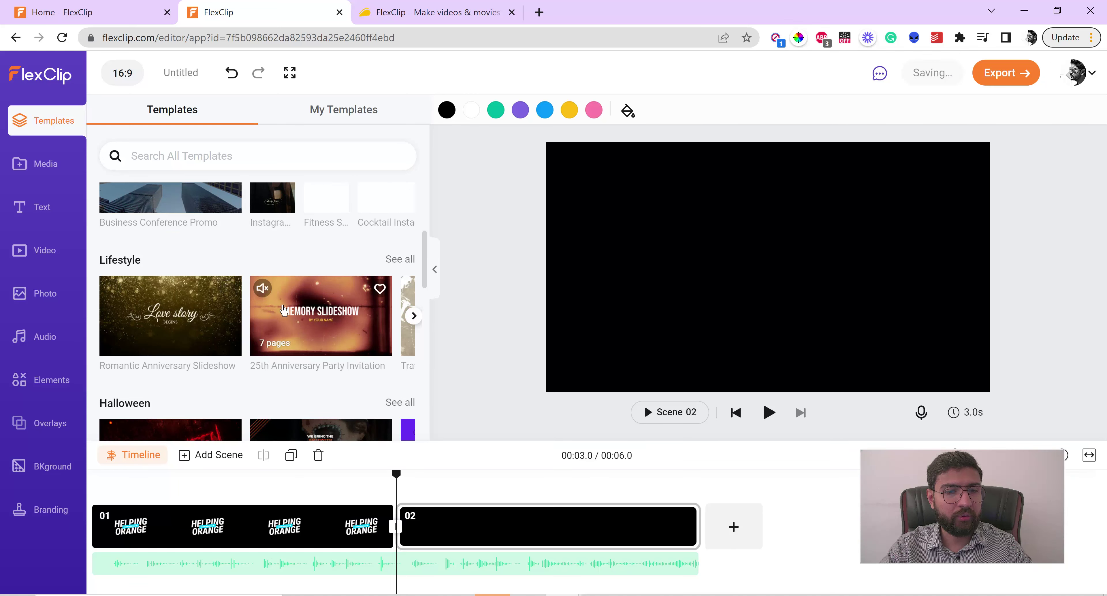
left_click(283, 311)
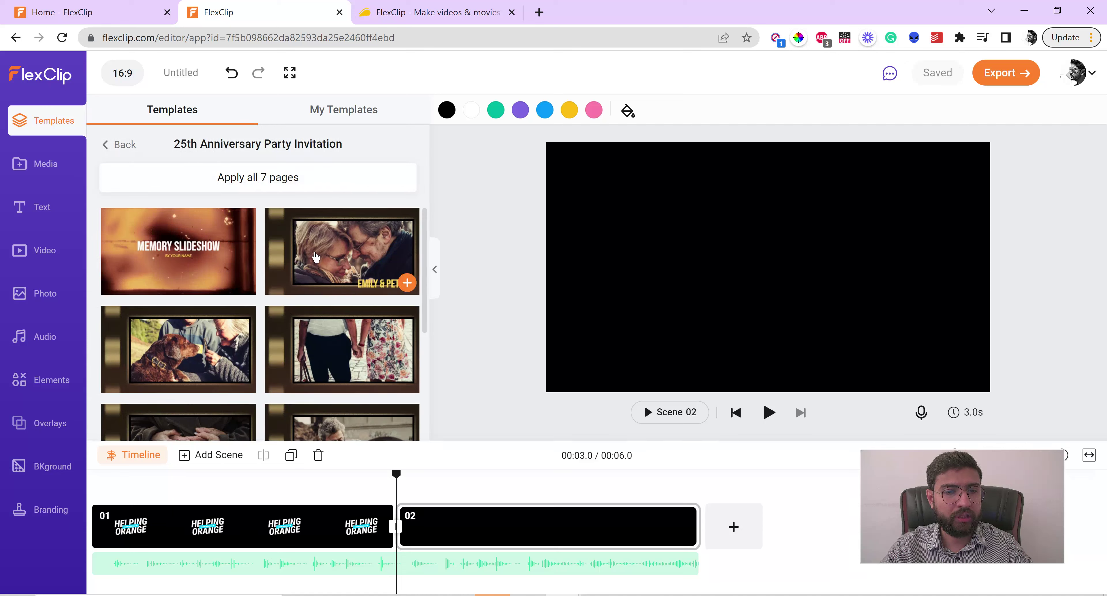
scroll(316, 257, "down", 4)
scroll(241, 326, "down", 2)
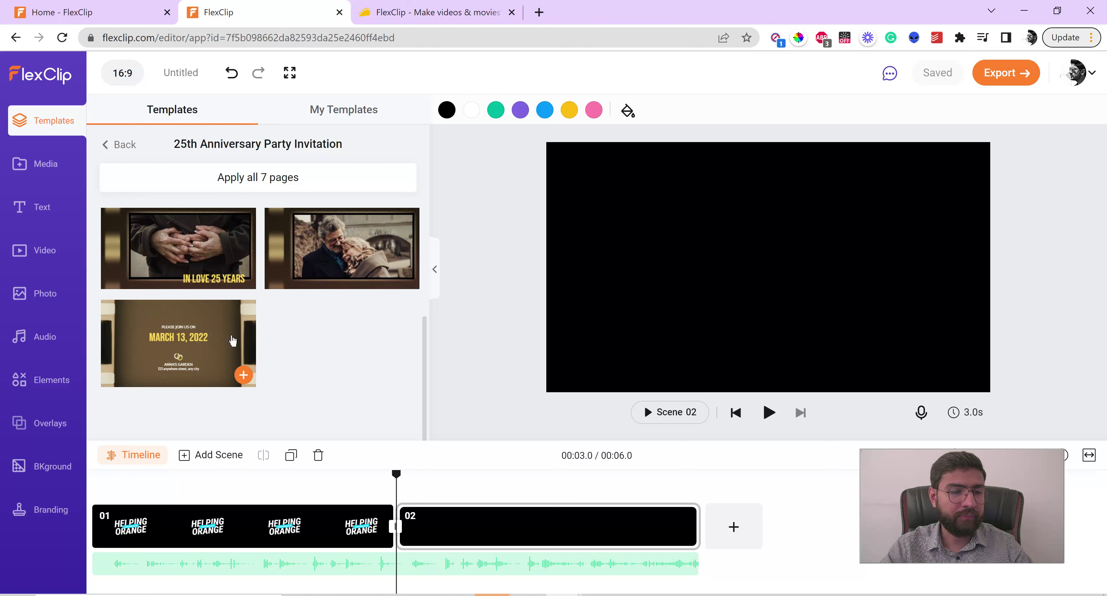
left_click(246, 375)
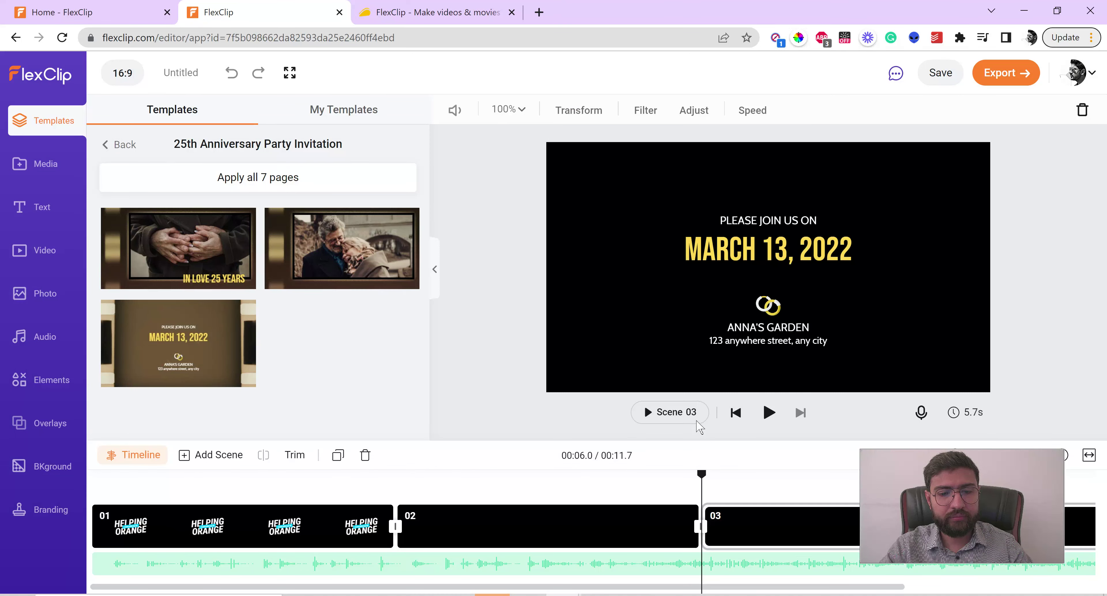
Play scene 03, check several moments of it, and open its "MARCH 13, 2022" text for editing.
left_click(769, 413)
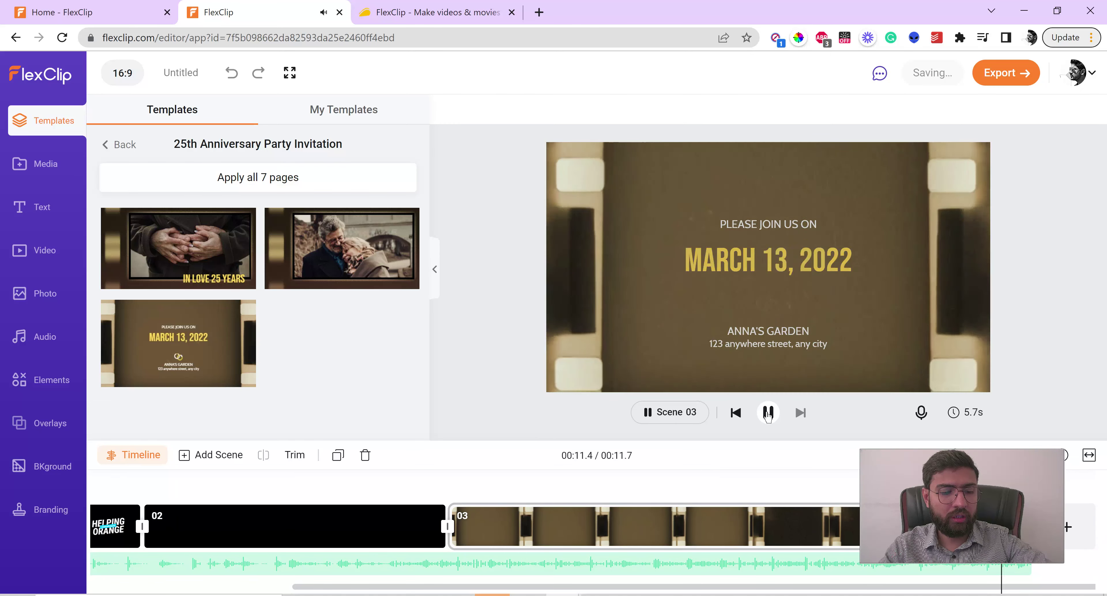
left_click(591, 512)
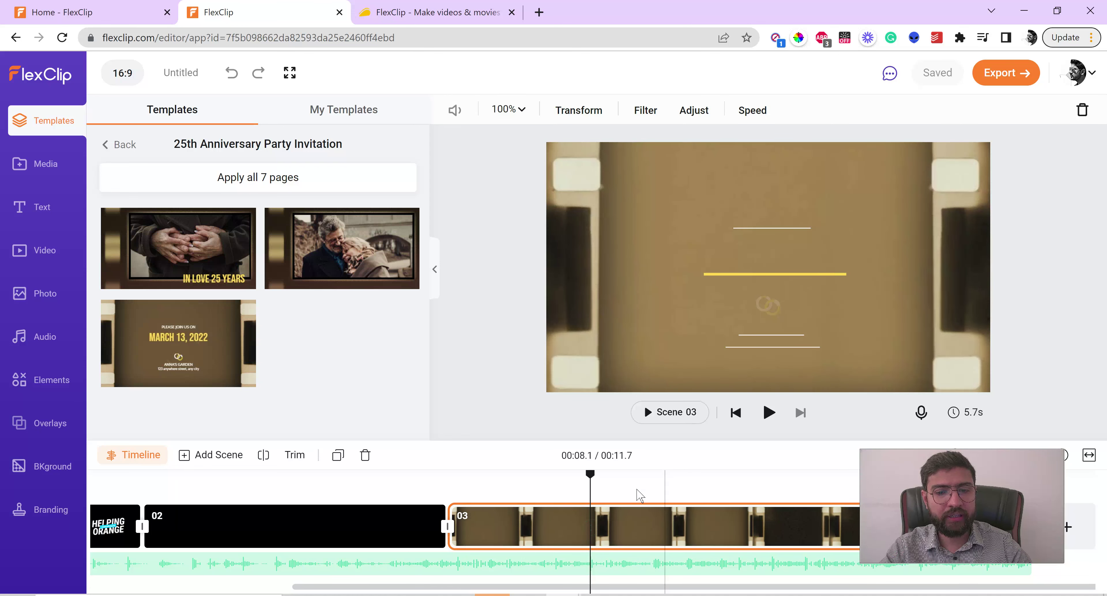
left_click(544, 473)
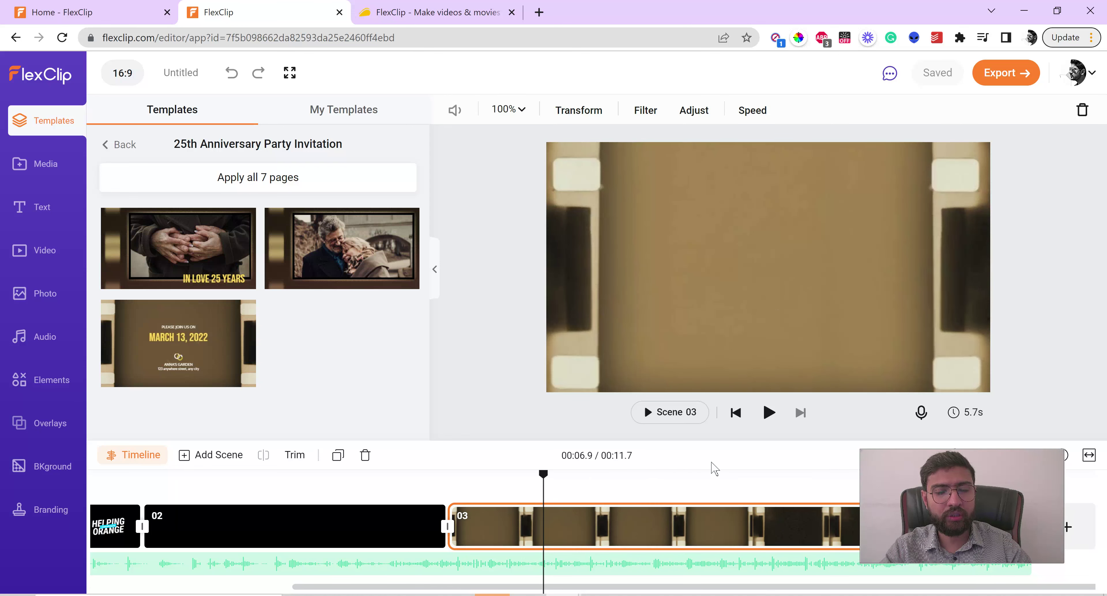
left_click(773, 479)
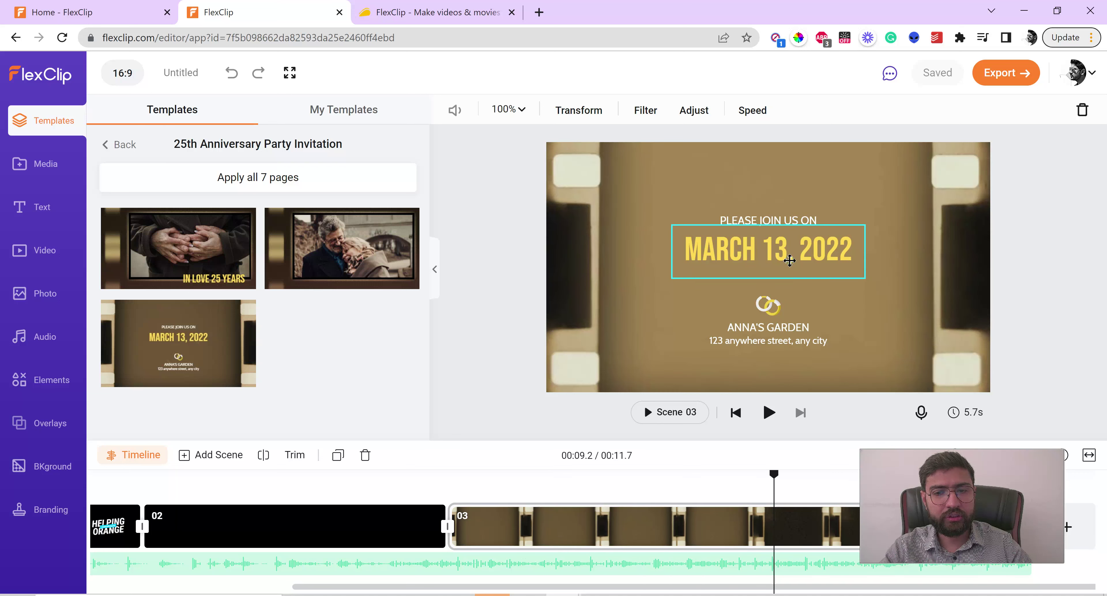
left_click(761, 254)
double_click(762, 254)
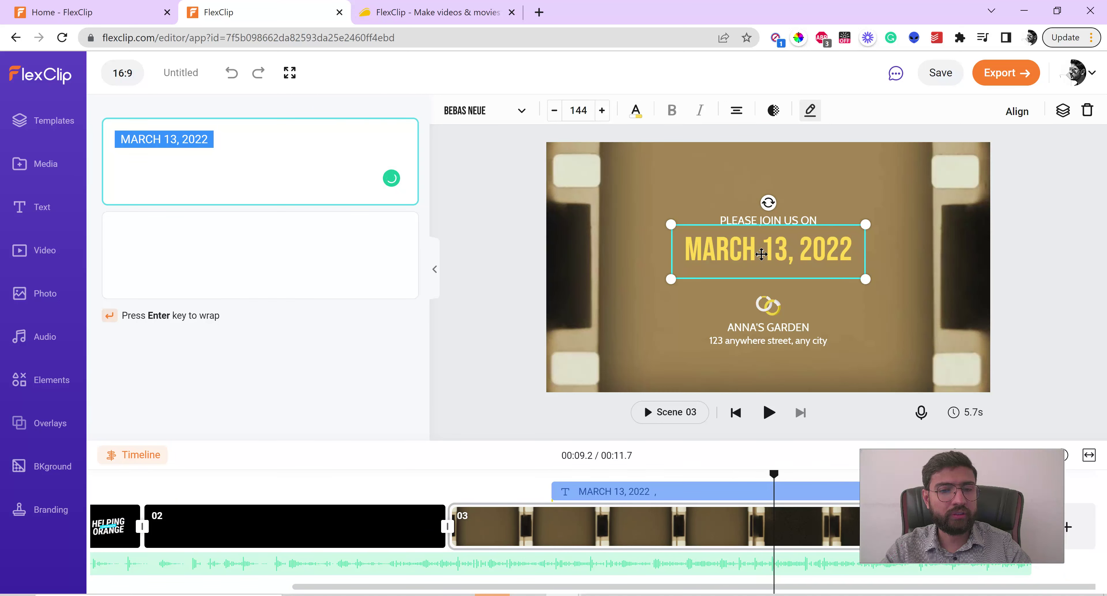
Add the "SILK CINEMATIC TRAILER" page of the Abstract Cinematic Trailer template as a new scene after scene 03.
left_click(69, 122)
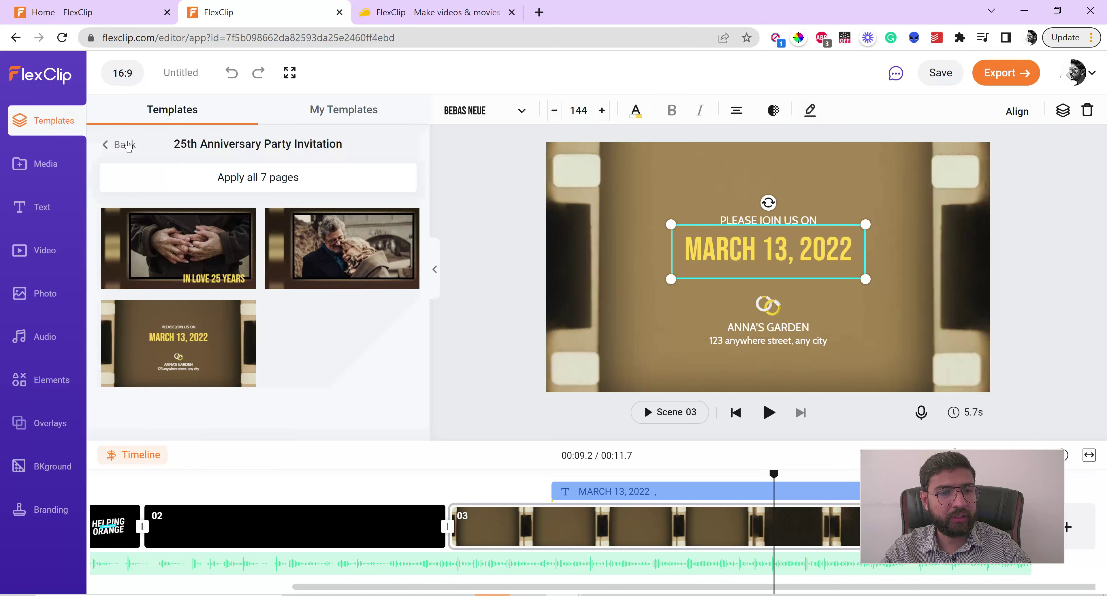
left_click(128, 147)
scroll(254, 237, "down", 5)
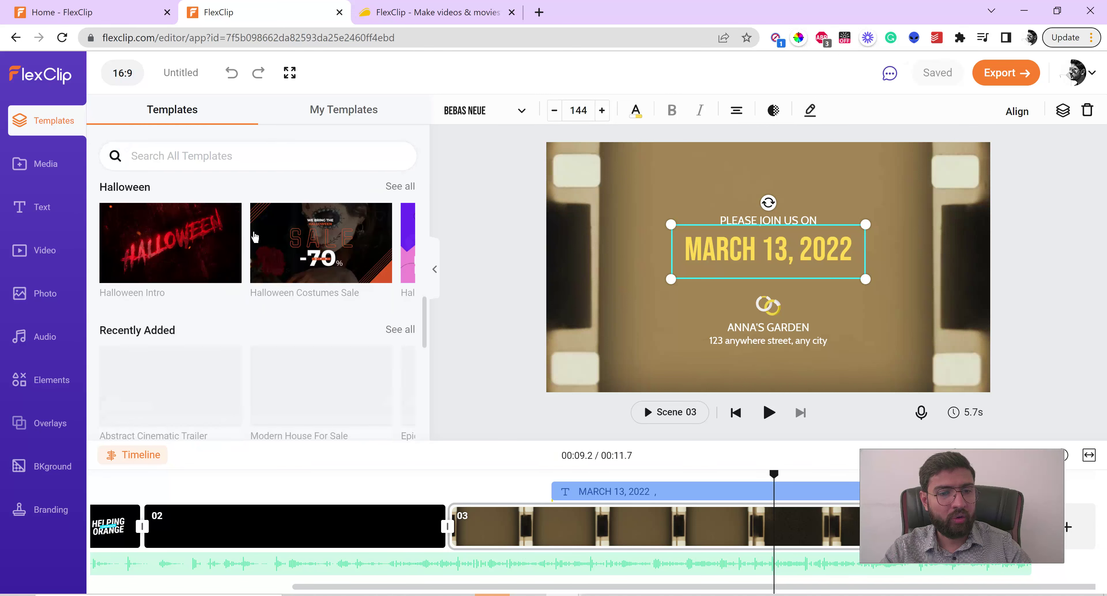
scroll(255, 237, "down", 3)
mouse_move(147, 314)
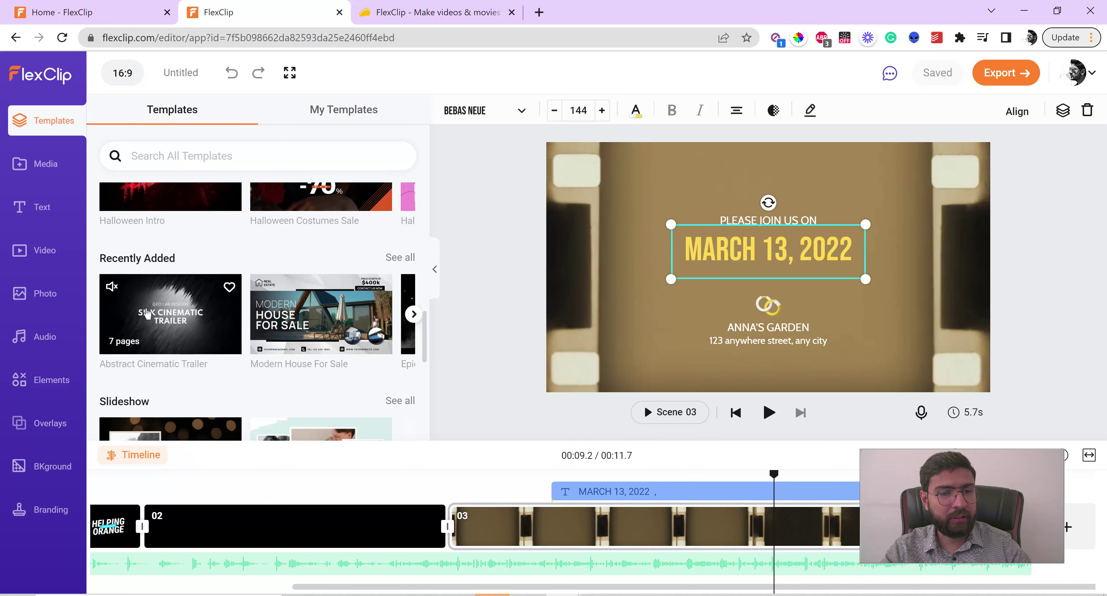
left_click(187, 330)
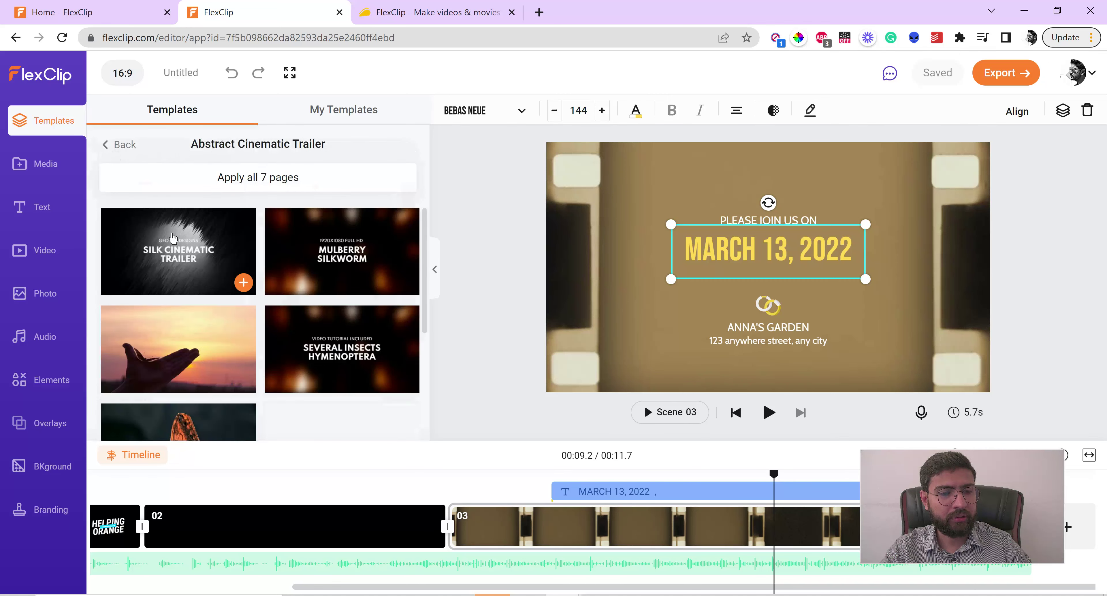
left_click(244, 283)
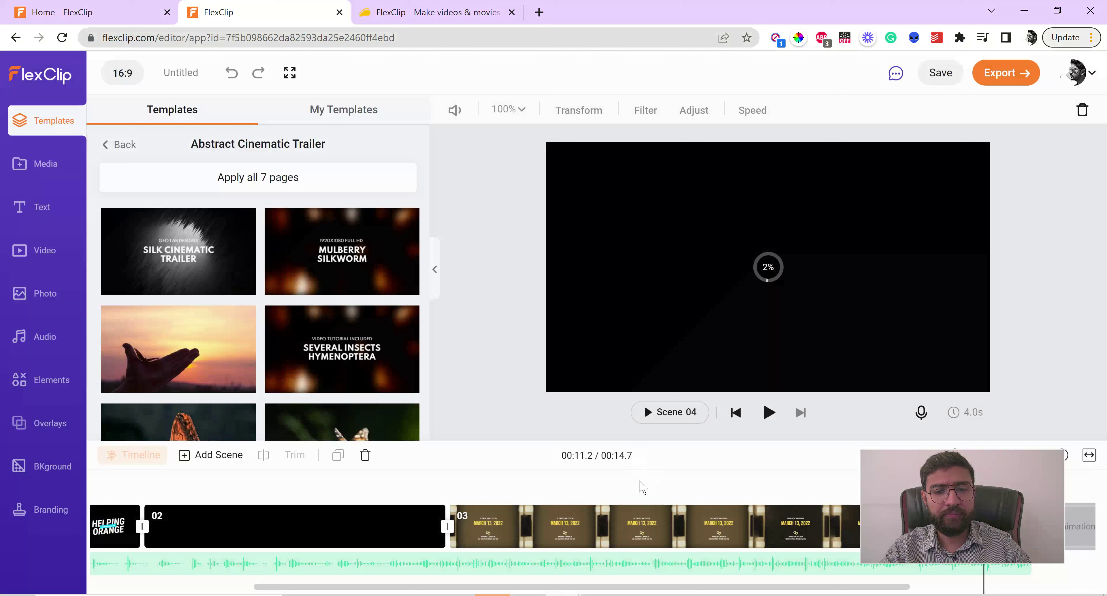
Play the added trailer scene 04 from its transition with scene 03.
left_click(598, 587)
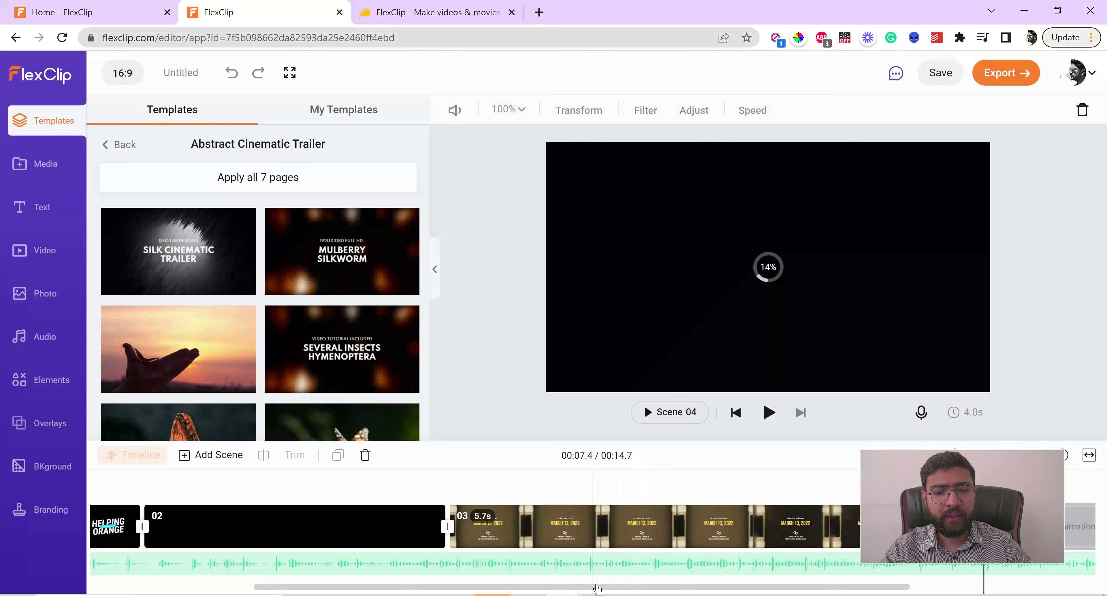
left_click_drag(615, 586, 804, 586)
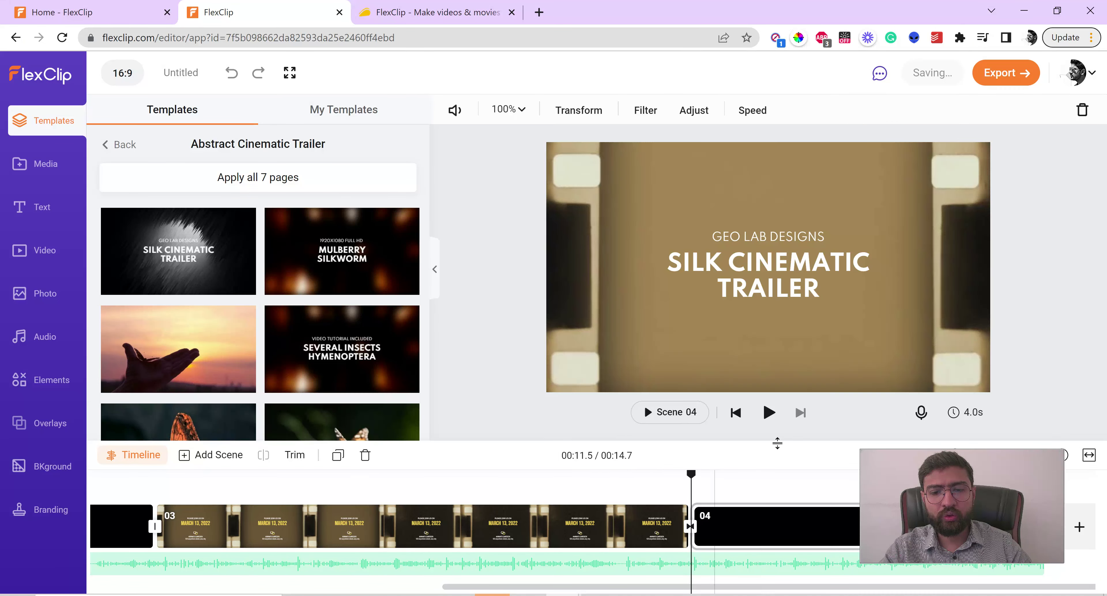
left_click(769, 413)
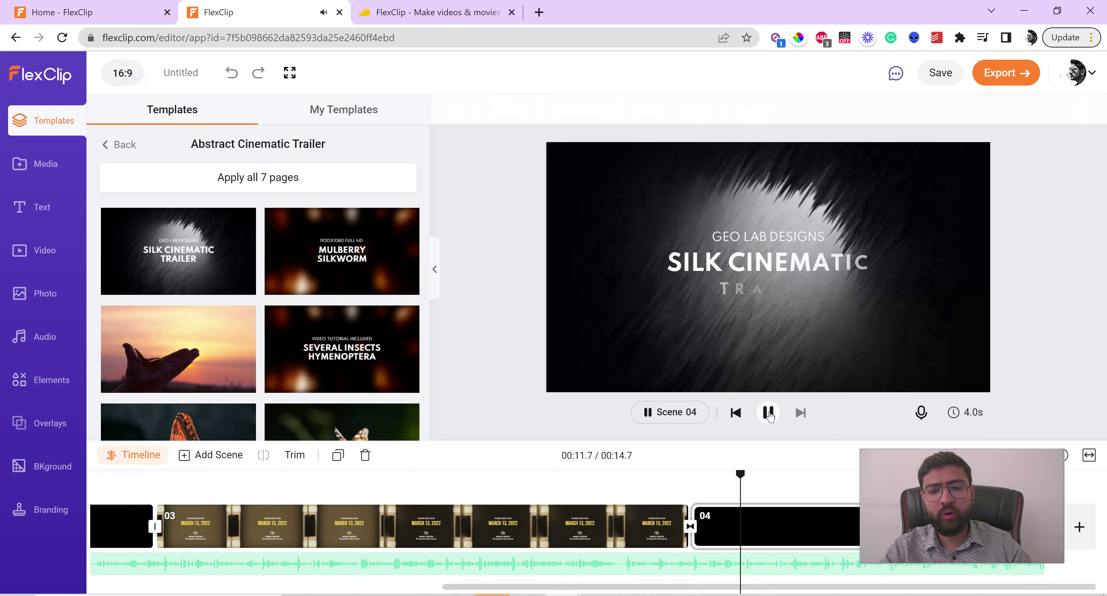
Stop the playback and trim the end of the audio track back so it finishes within scene 03.
left_click(769, 413)
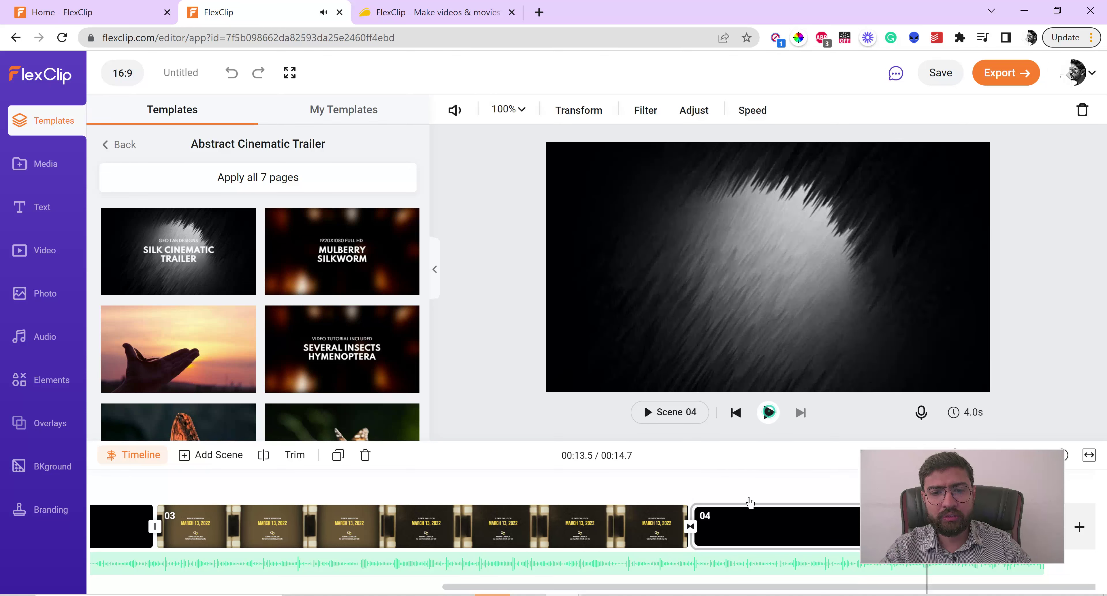
left_click(669, 584)
left_click_drag(697, 590, 795, 587)
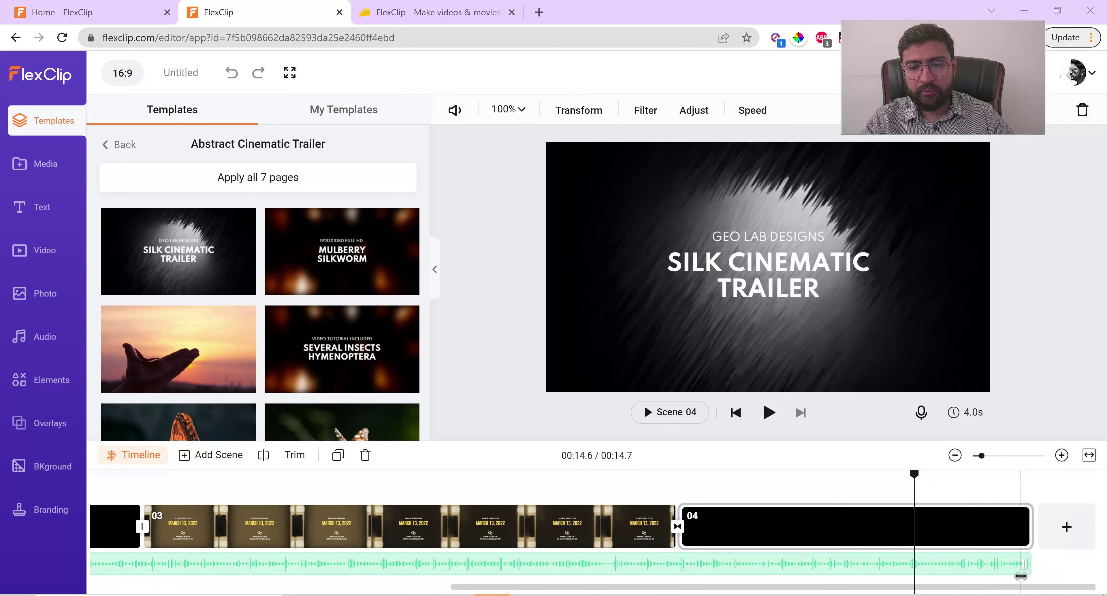
left_click_drag(1022, 577, 409, 571)
left_click(411, 568)
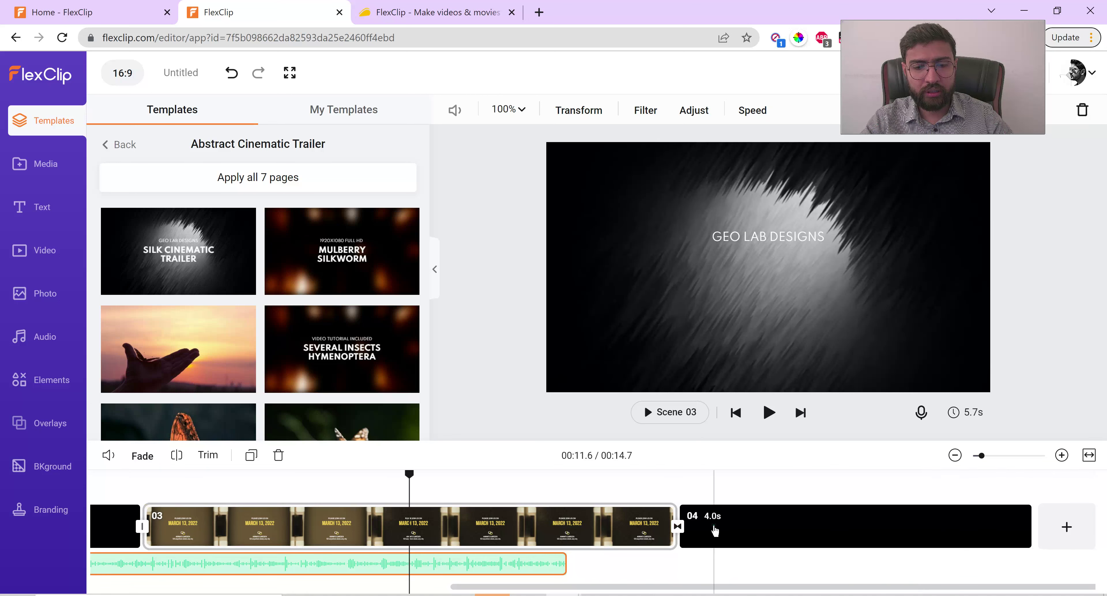
Replace the "SILK CINEMATIC TRAILER" title in scene 04 with "Helping Orange Productions" on two lines.
left_click(714, 528)
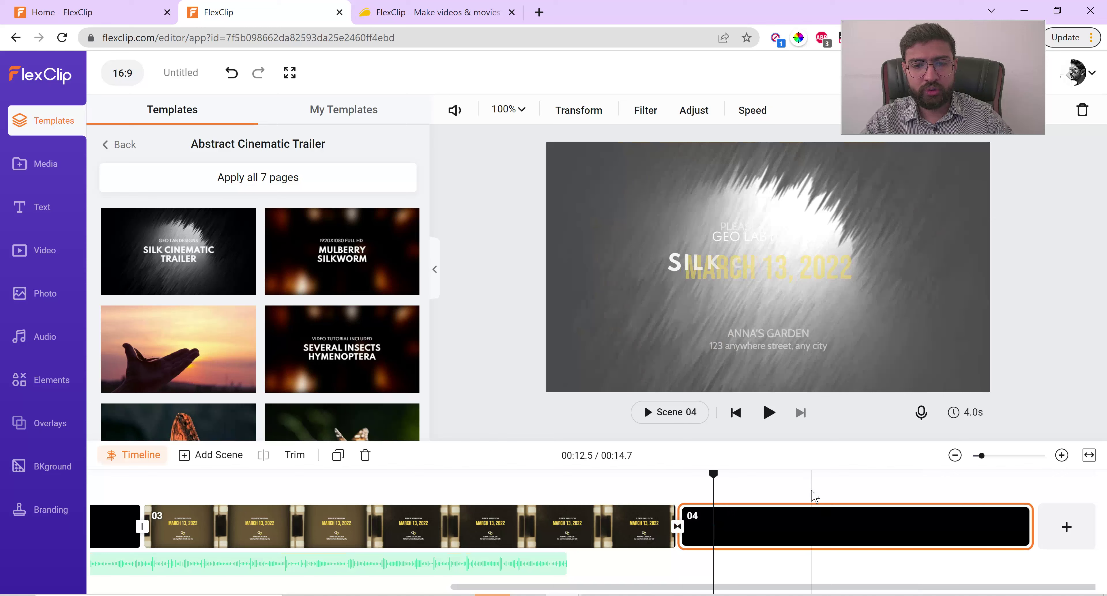
left_click(811, 492)
left_click(770, 266)
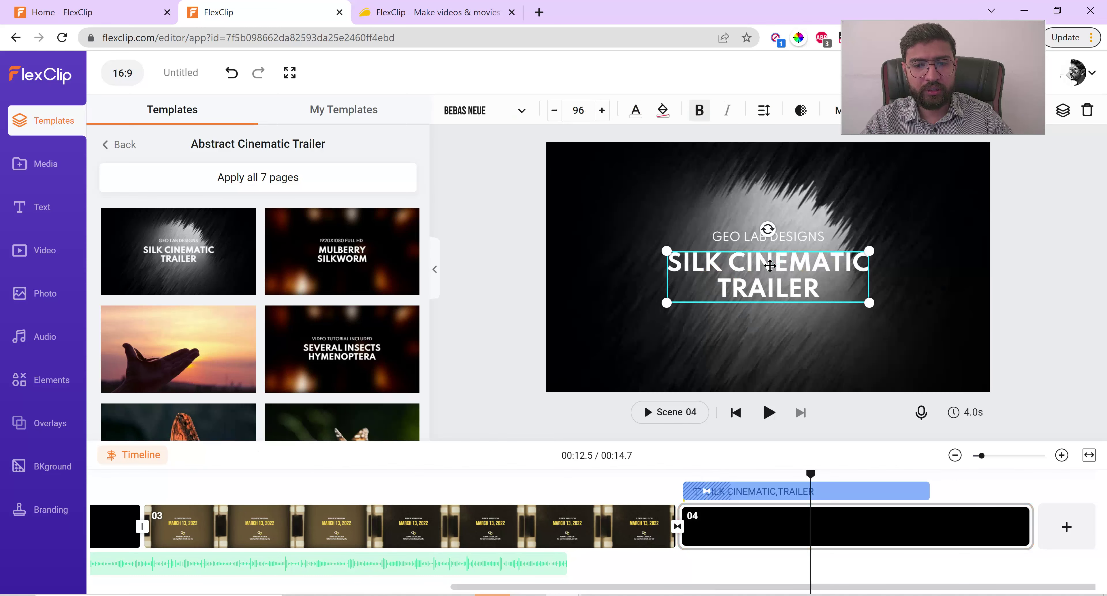
type("H")
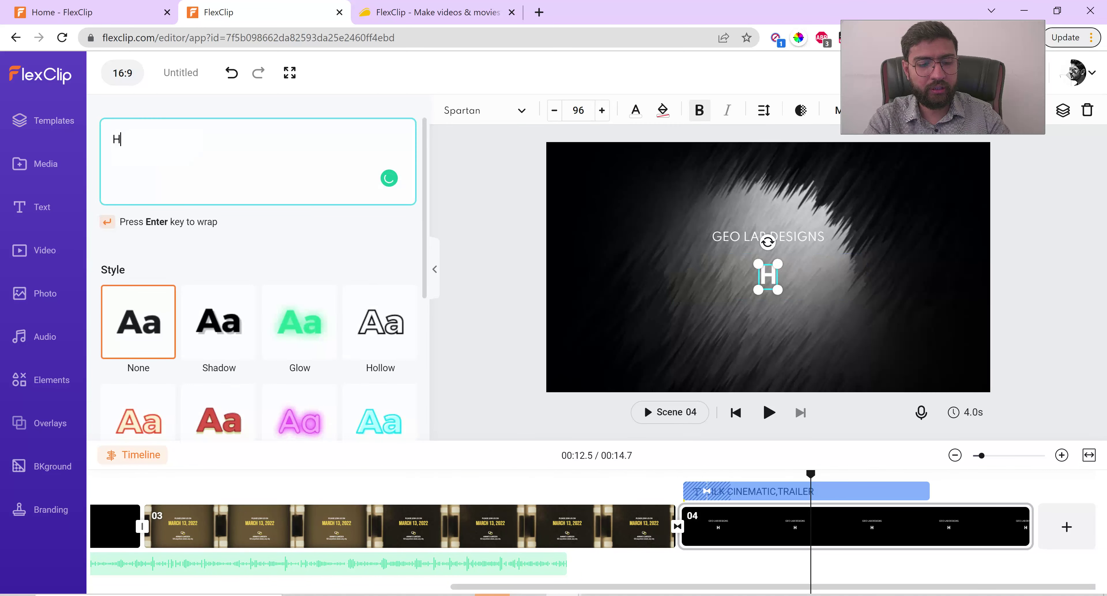
type("elping Orange")
key("Return")
type("Productions")
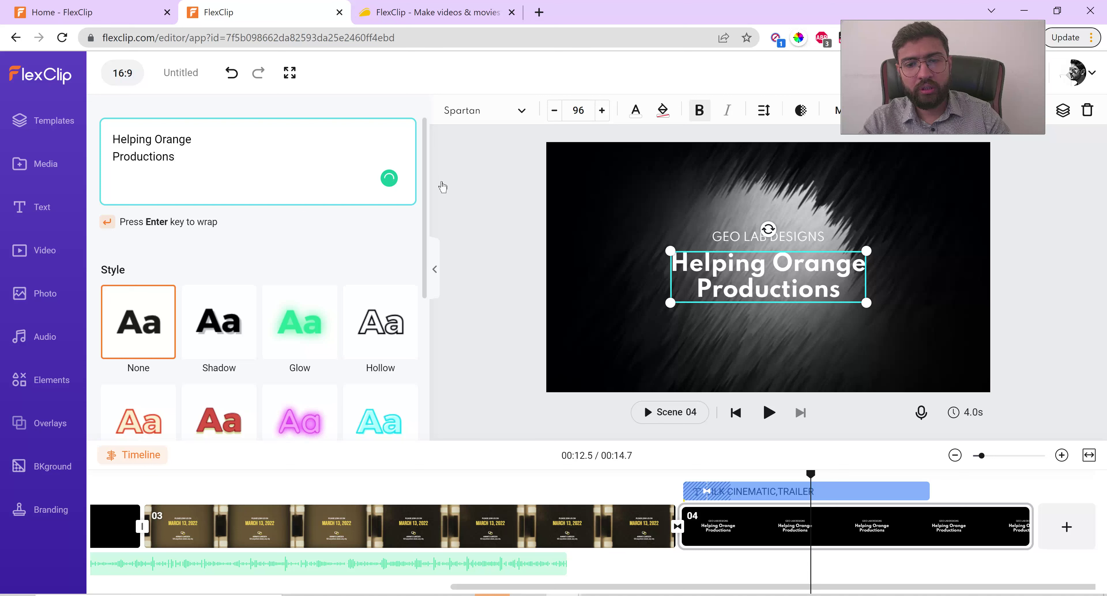
Replace the "GEO LAB DESIGNS" line in scene 04 with the presenter's first name followed by "presents:".
left_click(737, 241)
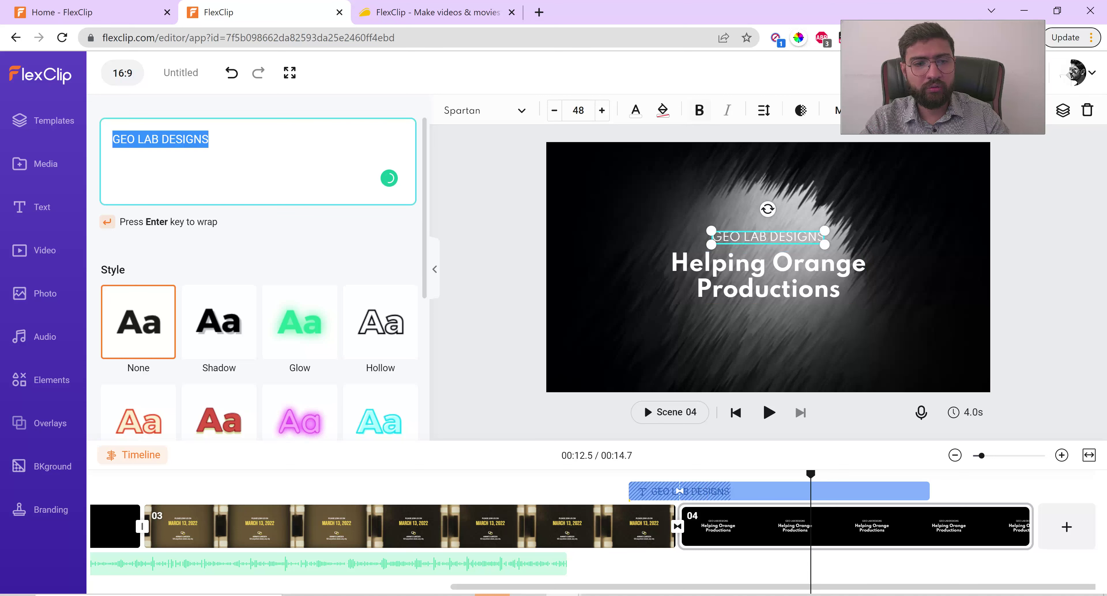
type("Muddase")
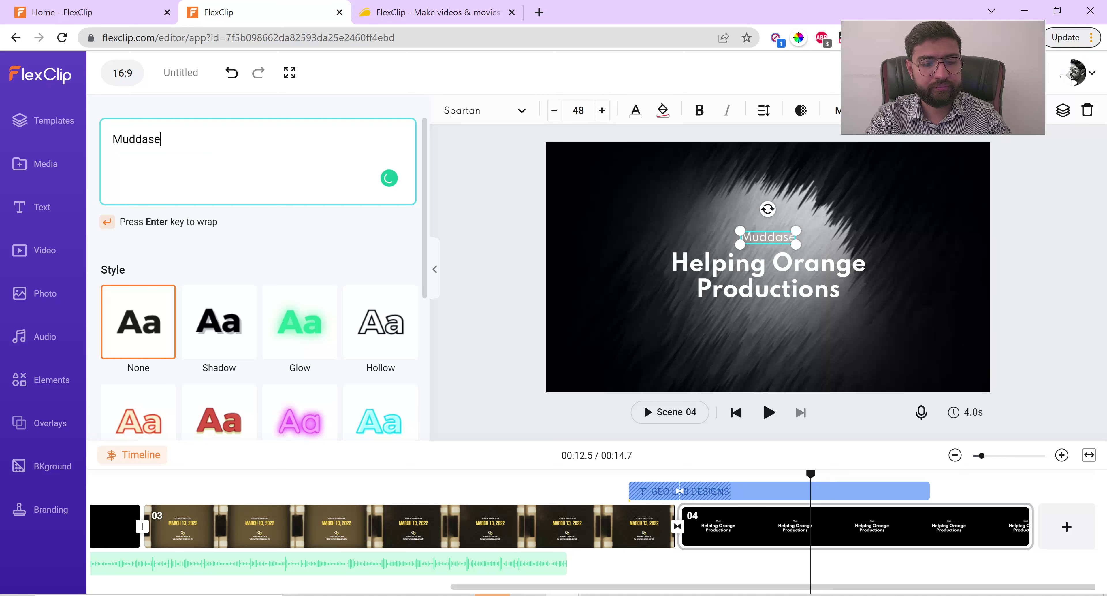
type("r prese")
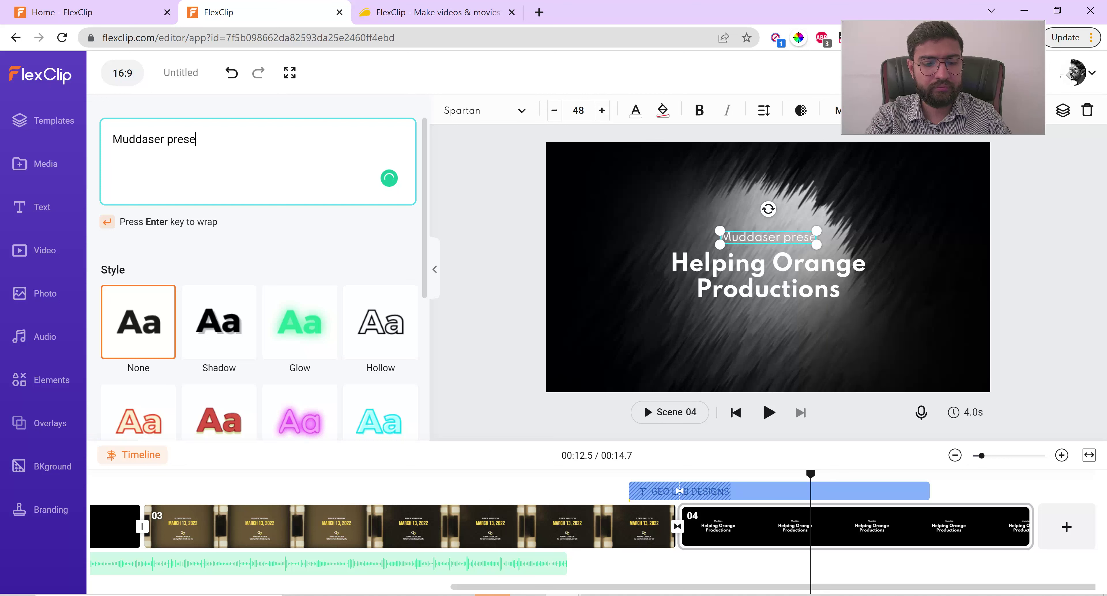
type("nts:")
left_click(1011, 287)
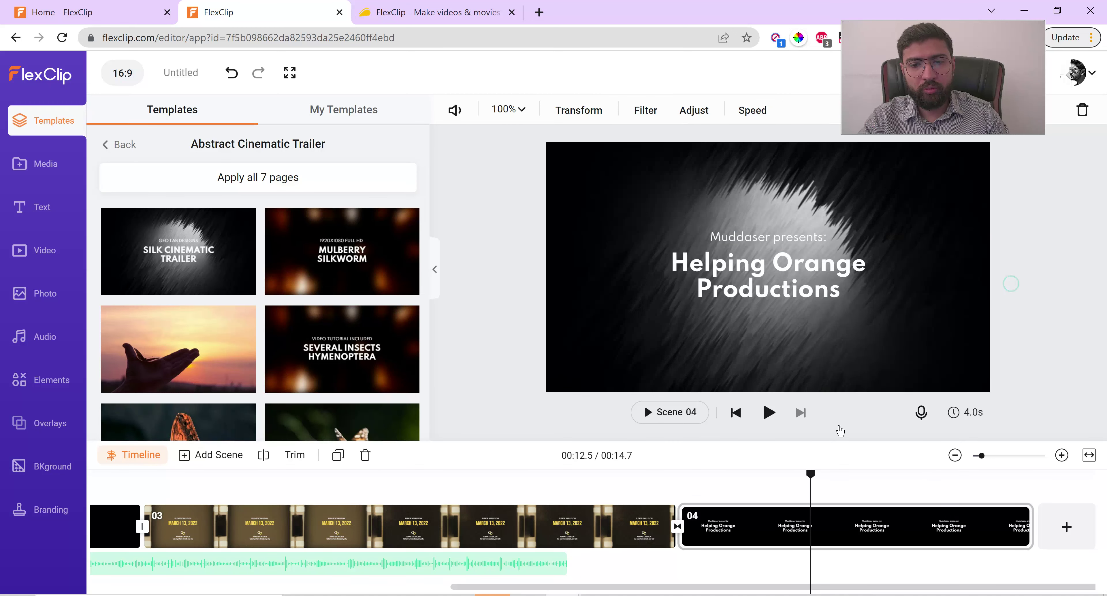
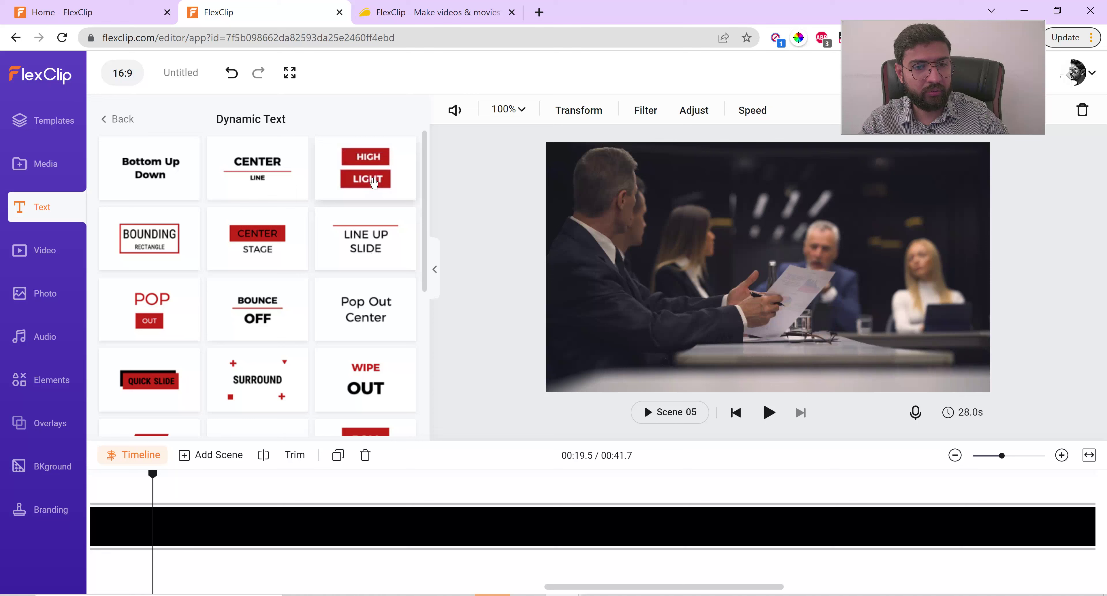
Add the HIGH LIGHT dynamic text with its title and subtitle placeholders to scene 05.
left_click(373, 183)
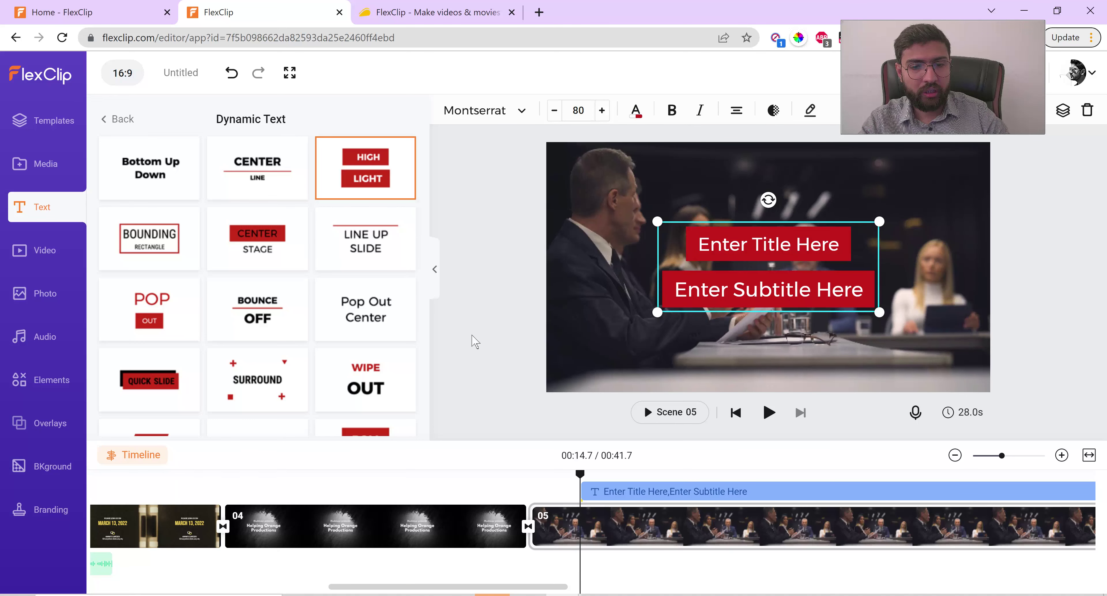
left_click_drag(548, 586, 626, 566)
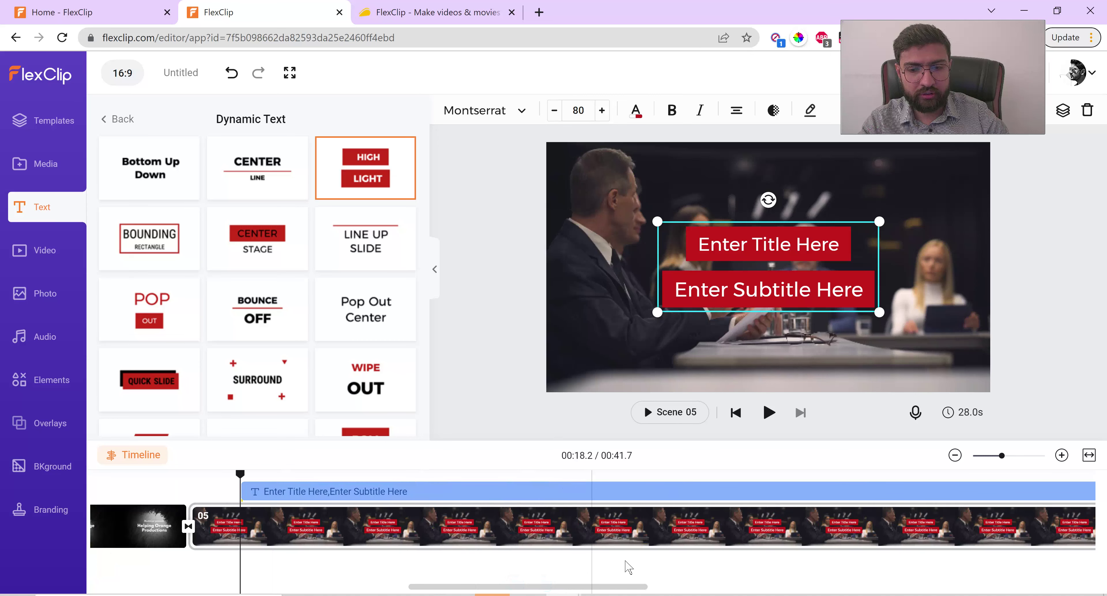
left_click(953, 456)
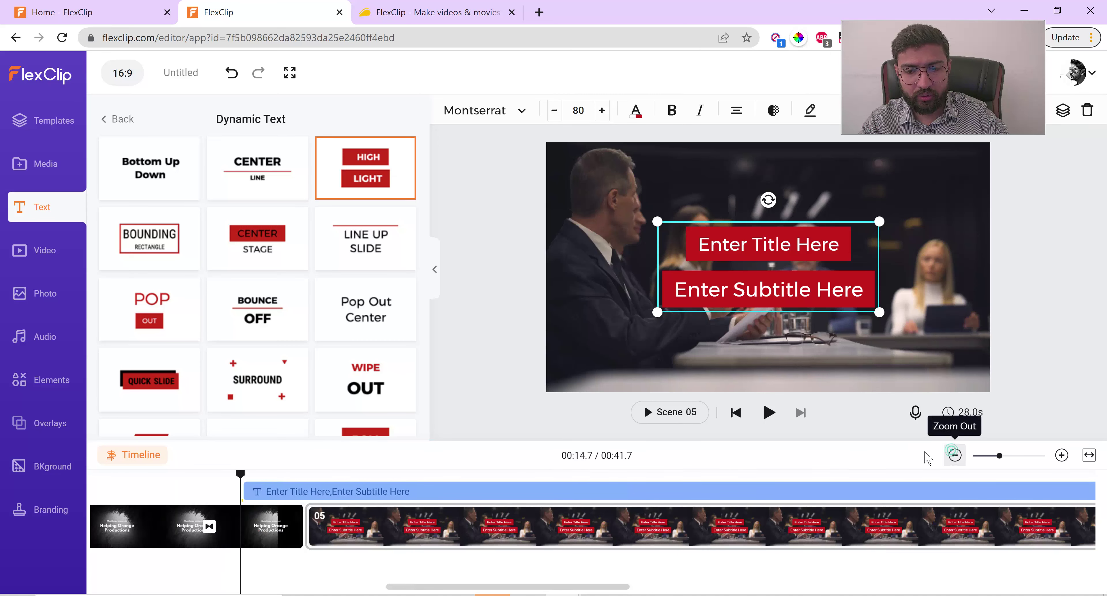
left_click(953, 457)
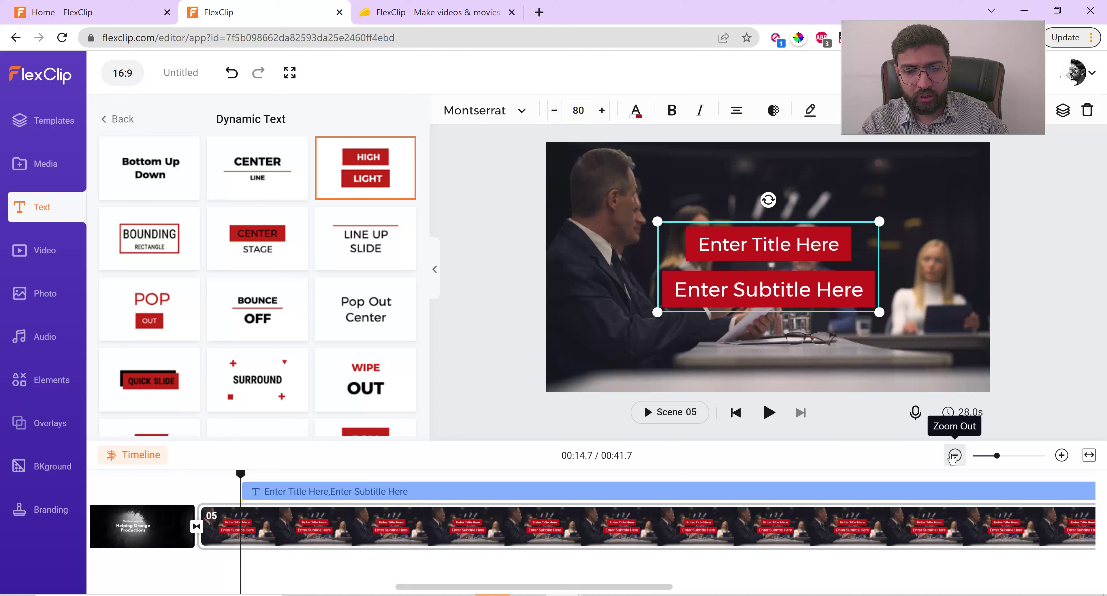
left_click(953, 456)
Shorten the title and subtitle clip in scene 05 and position it shortly after the scene's start.
left_click(569, 492)
right_click(568, 495)
left_click(565, 494)
left_click(561, 494)
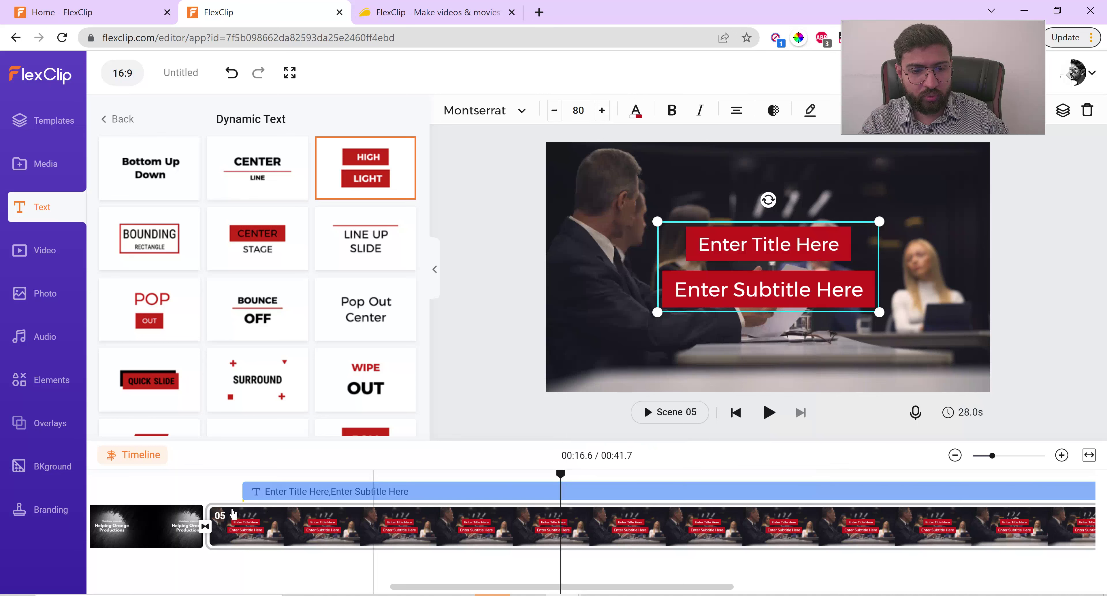
left_click_drag(431, 492, 636, 491)
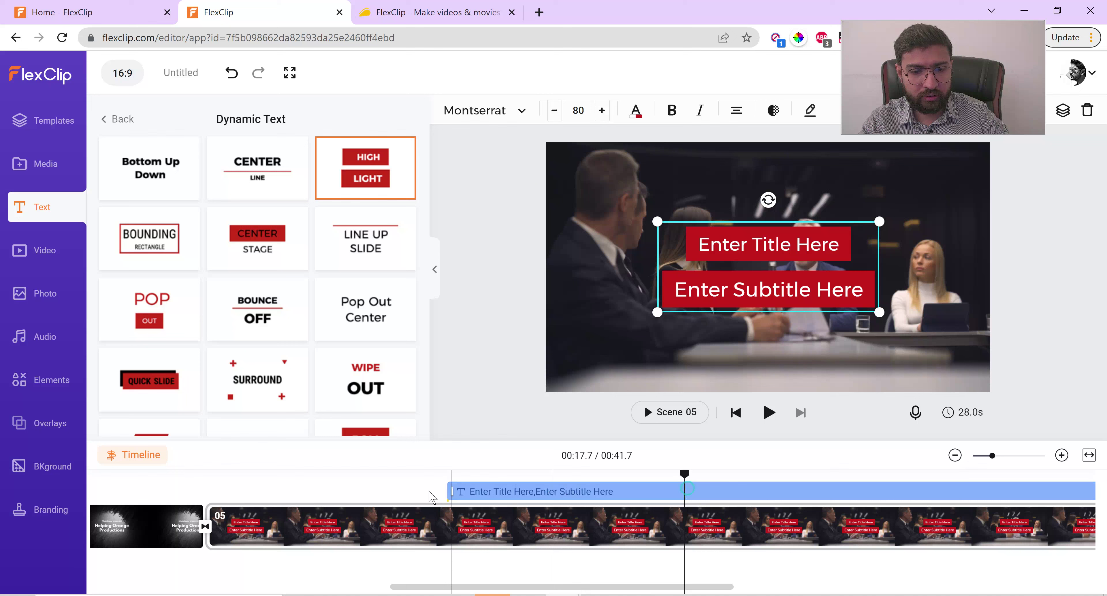
left_click_drag(448, 493, 299, 493)
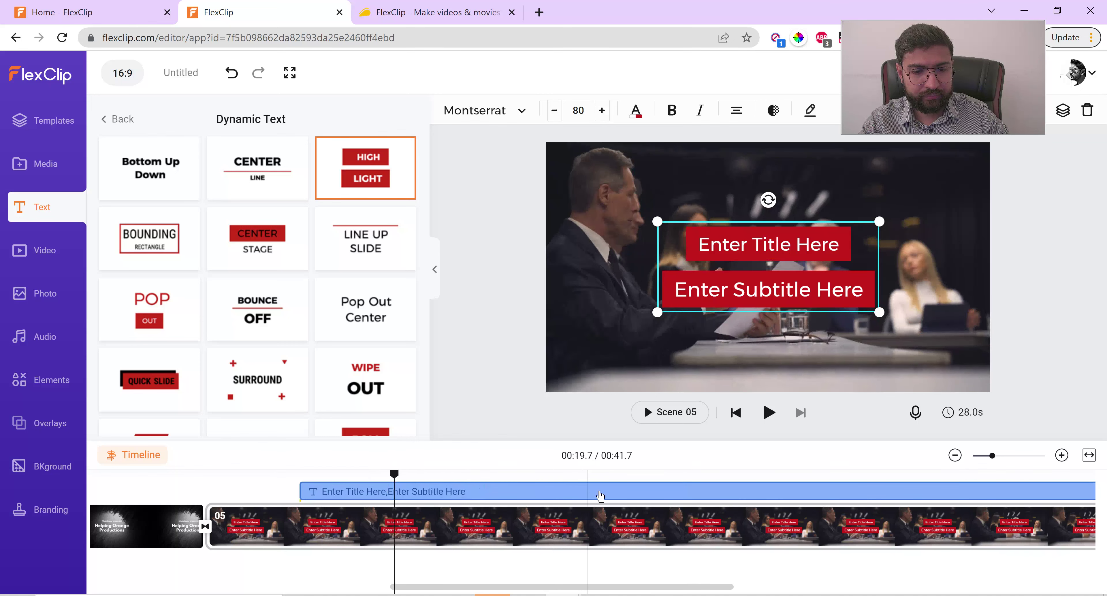
left_click_drag(473, 498, 473, 504)
left_click_drag(205, 491, 999, 507)
left_click_drag(518, 481, 258, 494)
left_click_drag(437, 492, 984, 501)
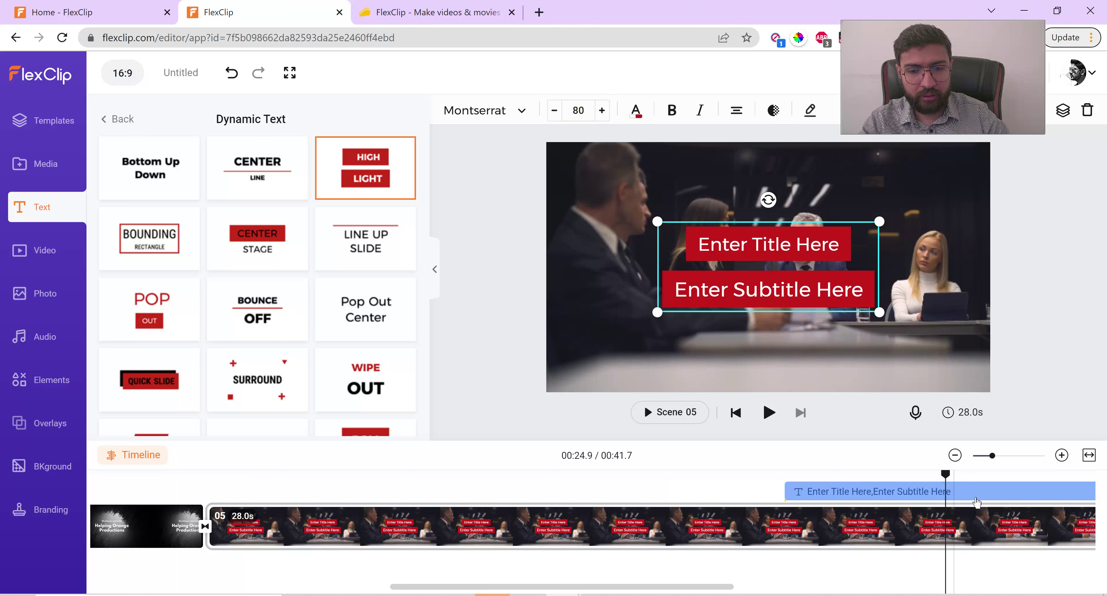
left_click_drag(793, 494, 245, 473)
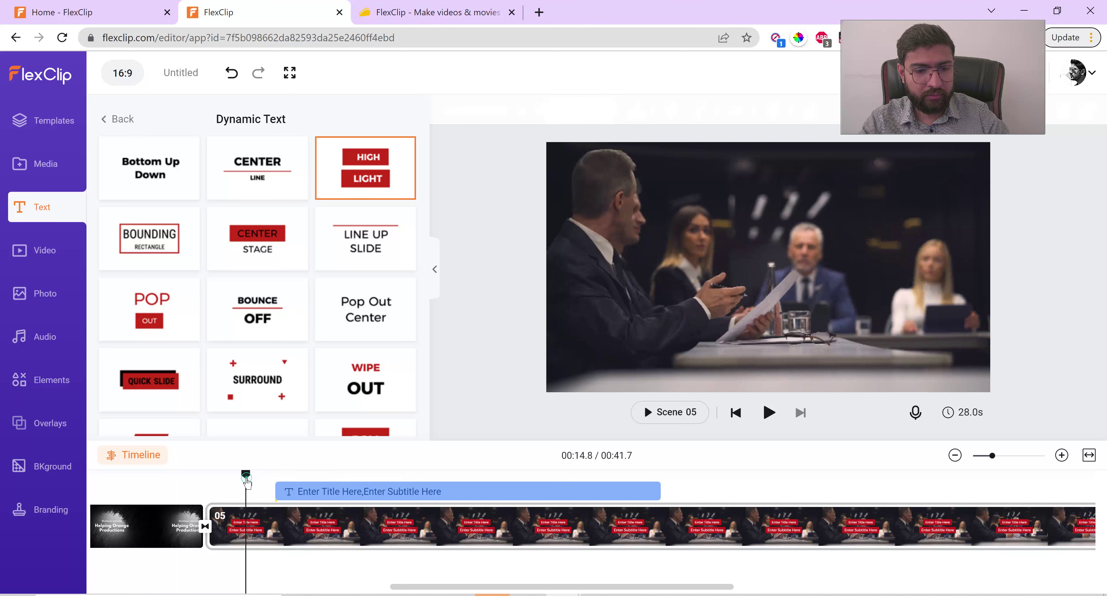
Play the opening of scene 05 to check the title animation, and select the title clip.
left_click(768, 423)
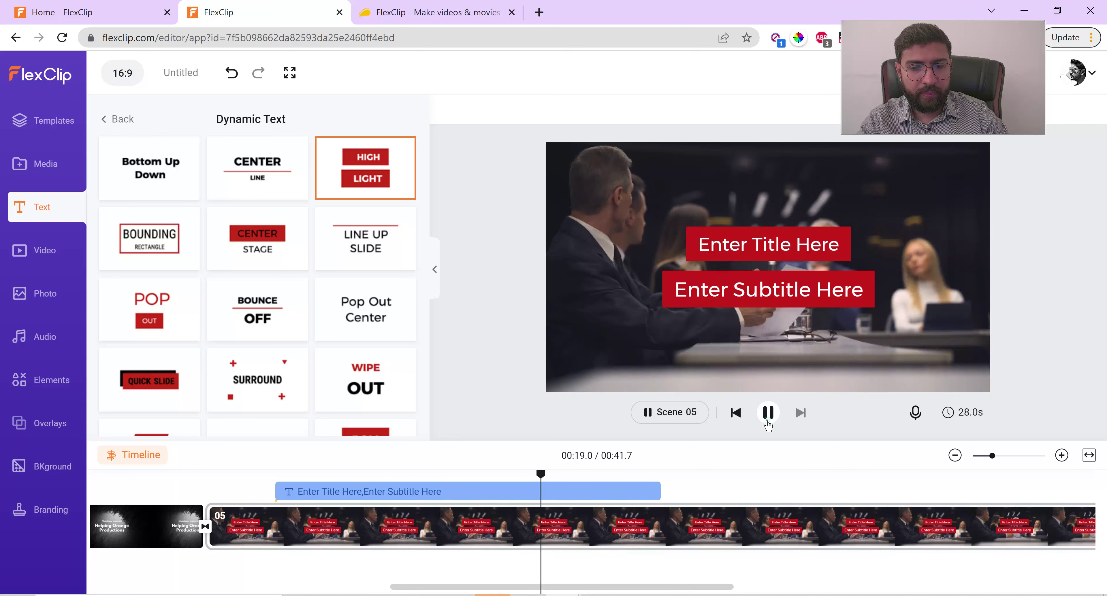
left_click(769, 423)
right_click(468, 490)
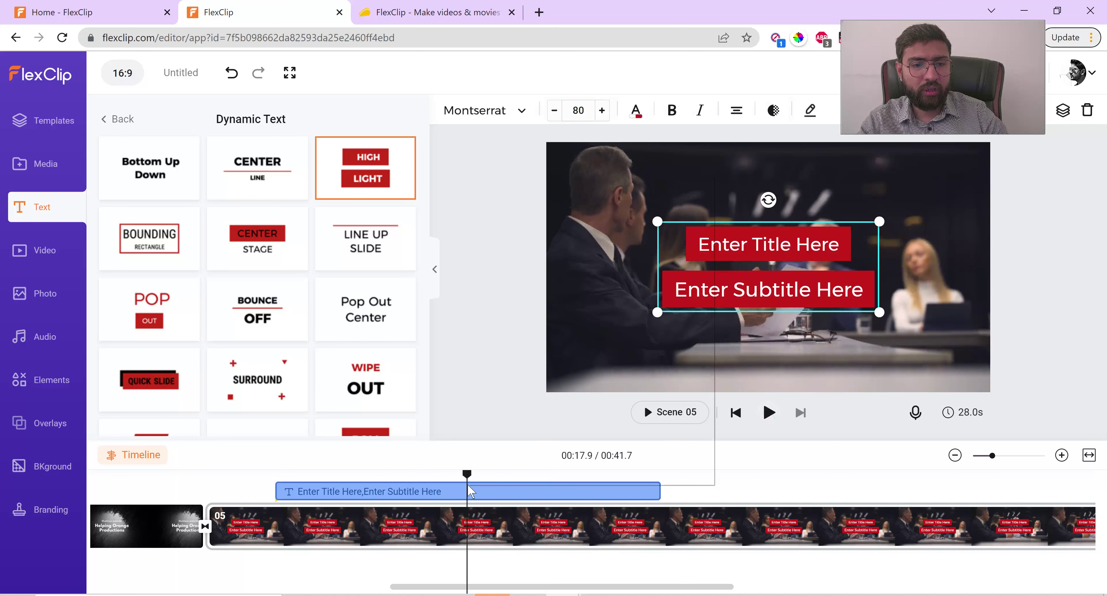
Add the HIGH LIGHT dynamic text to the blank scene 02.
left_click(507, 592)
scroll(535, 465, "left", 10)
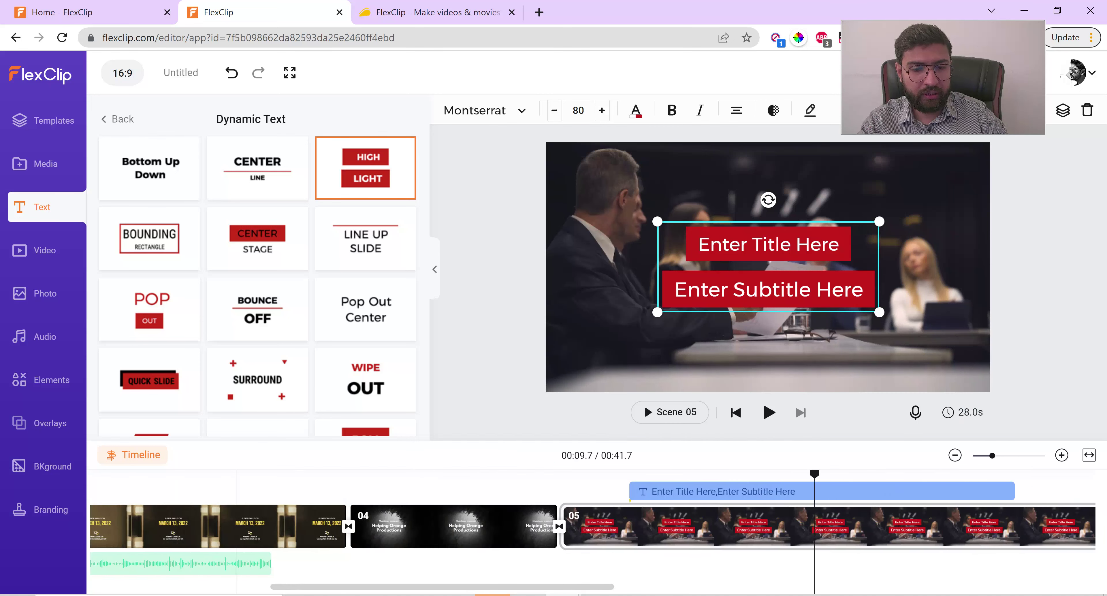
scroll(593, 526, "left", 10)
left_click(341, 533)
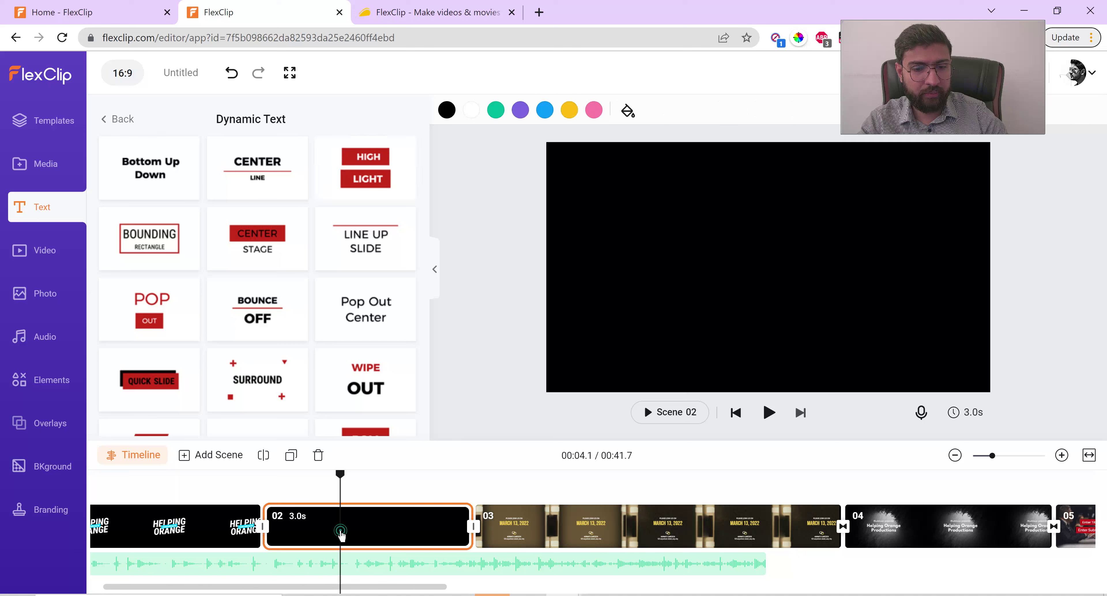
left_click(385, 180)
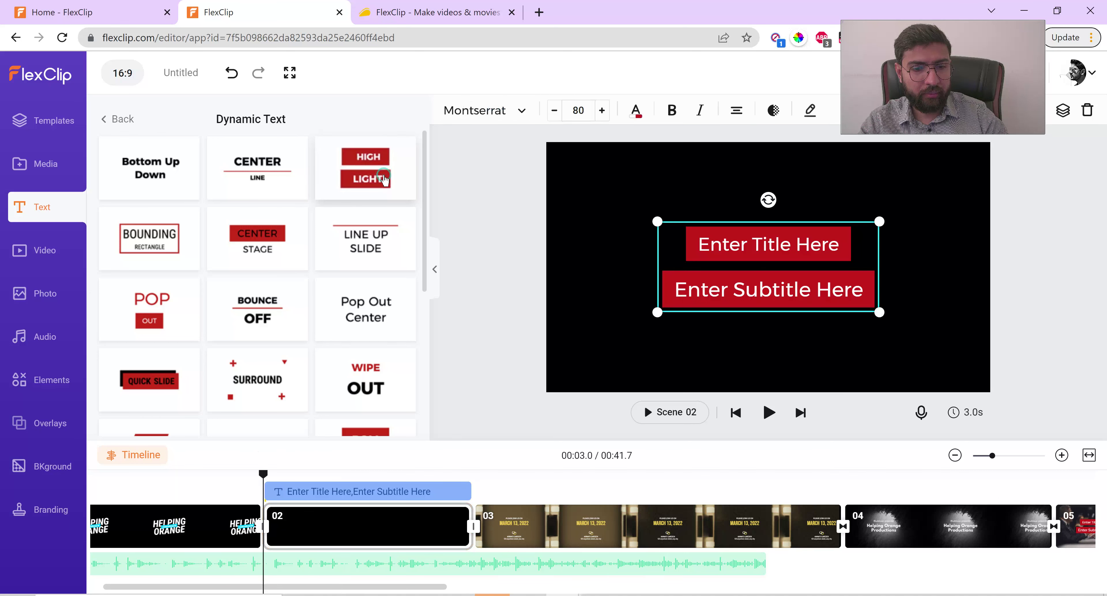
Play scene 02 to check its title animation, and replay it starting from the end of scene 01.
left_click(768, 413)
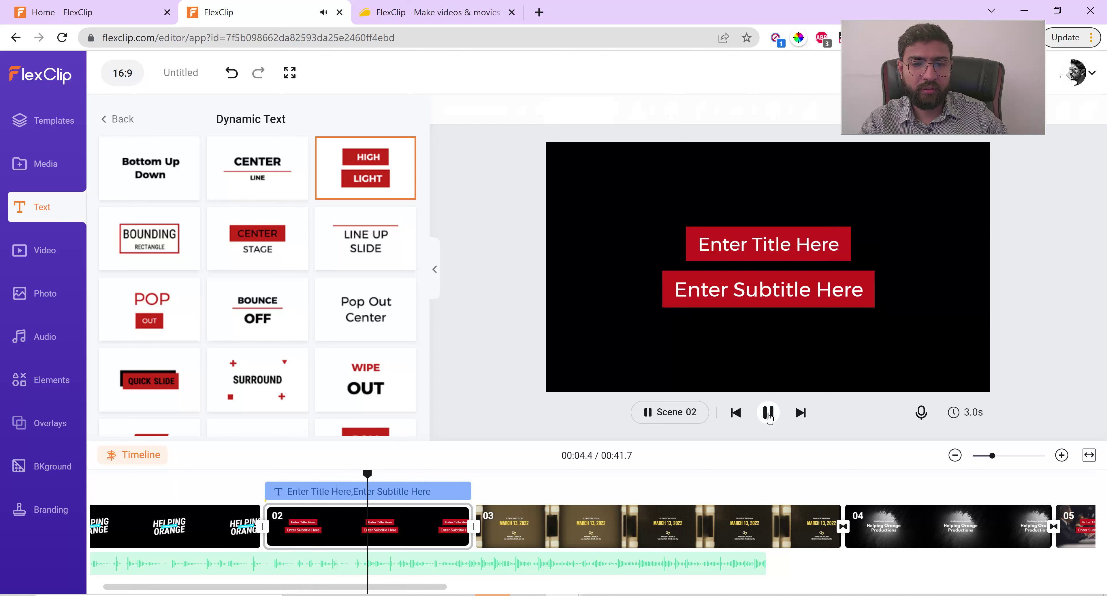
left_click(768, 413)
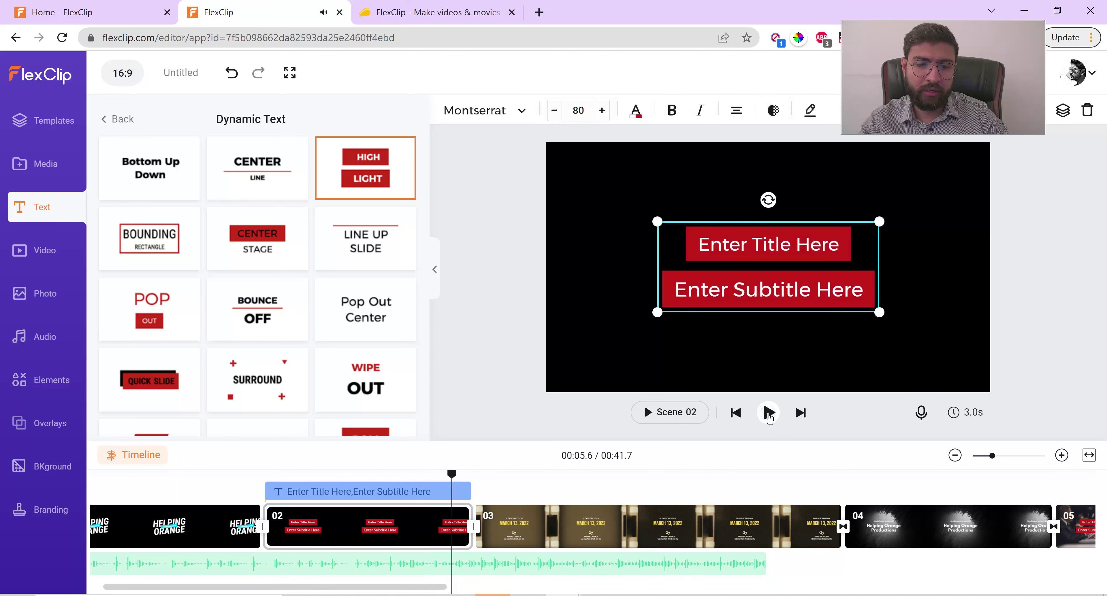
left_click(249, 484)
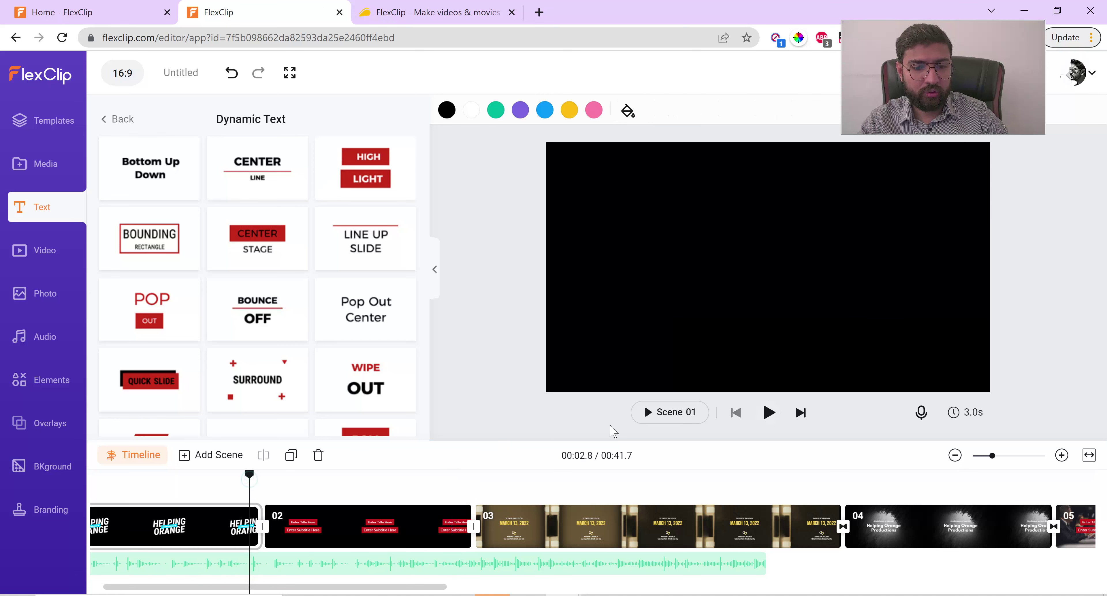
left_click(768, 413)
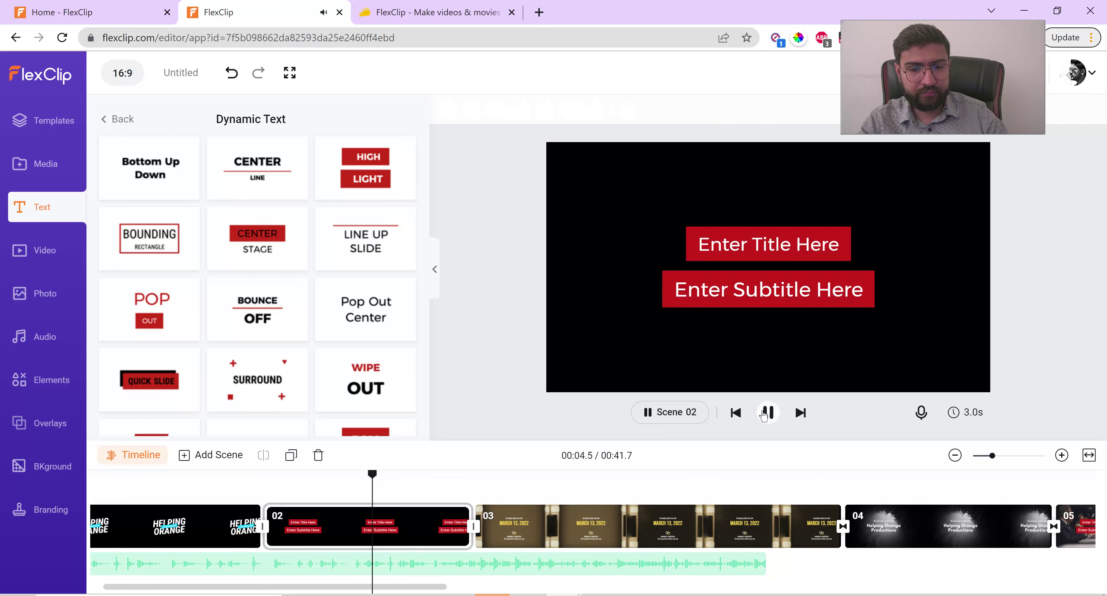
left_click(768, 413)
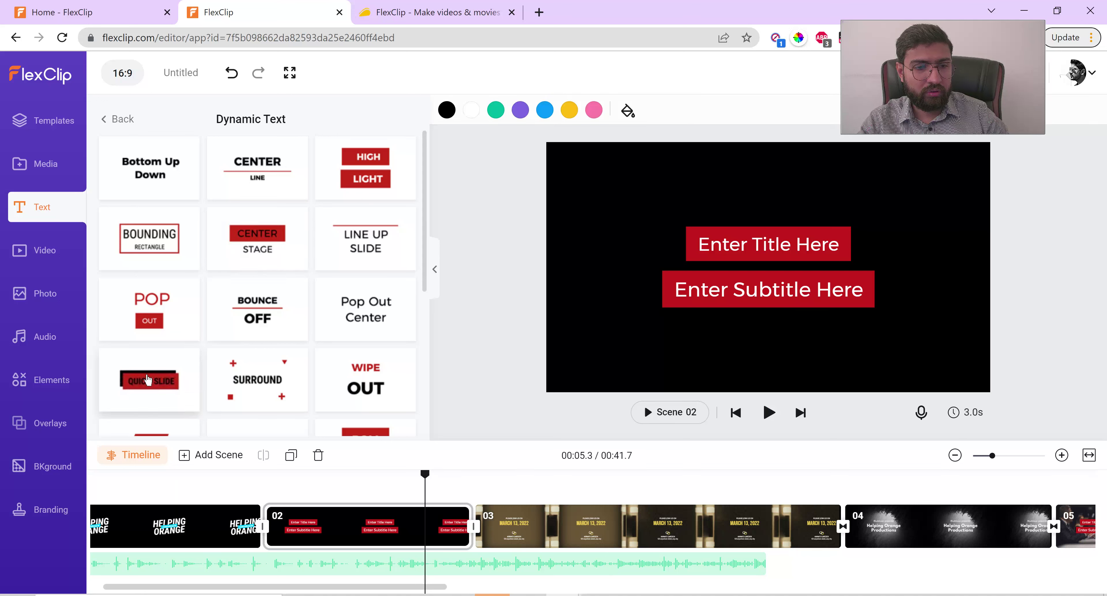
Add the "TITLE TYPOGRAPHY" shape overlay to scene 02 and play the scene.
scroll(210, 371, "down", 3)
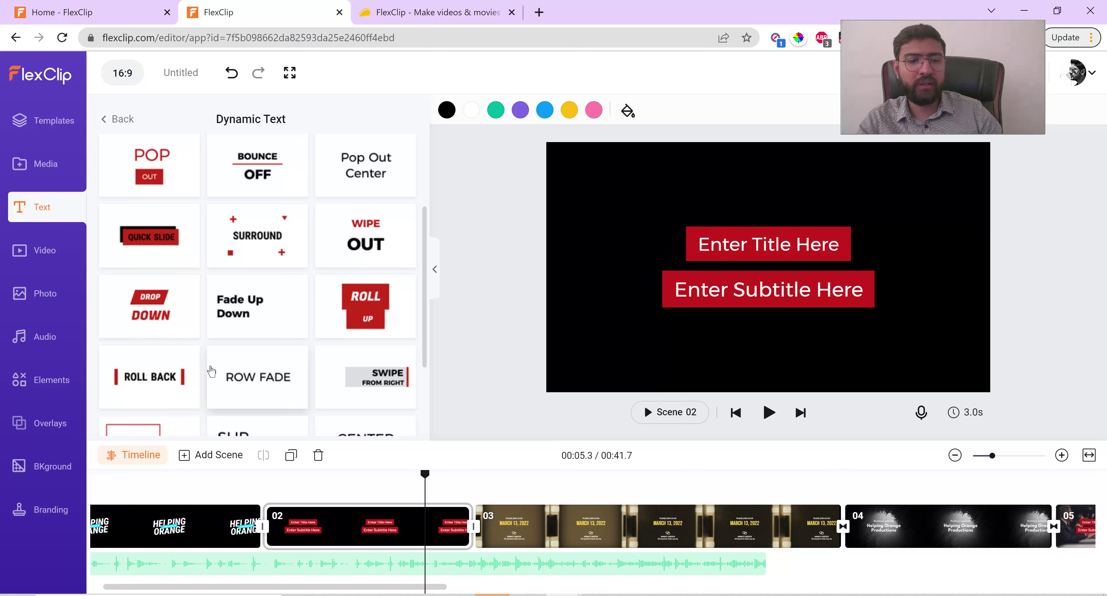
left_click(35, 419)
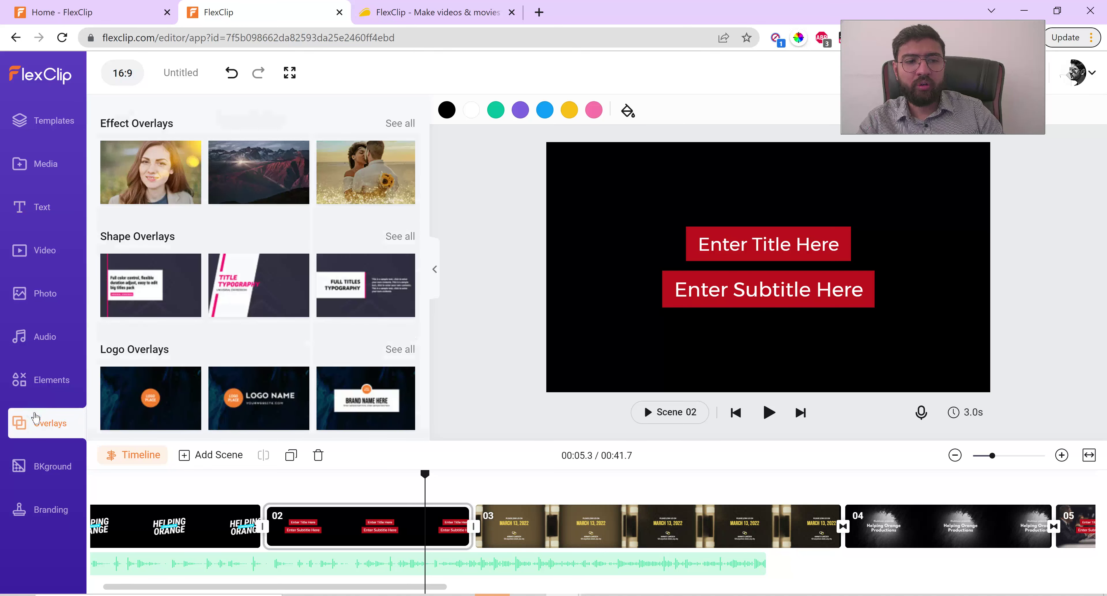
left_click(256, 303)
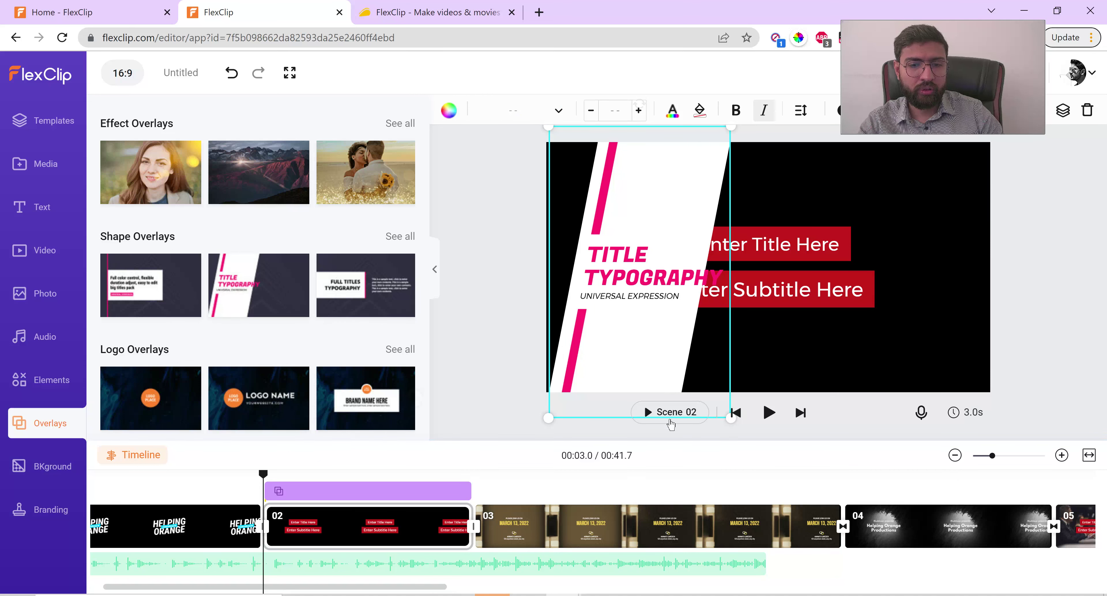
left_click(768, 413)
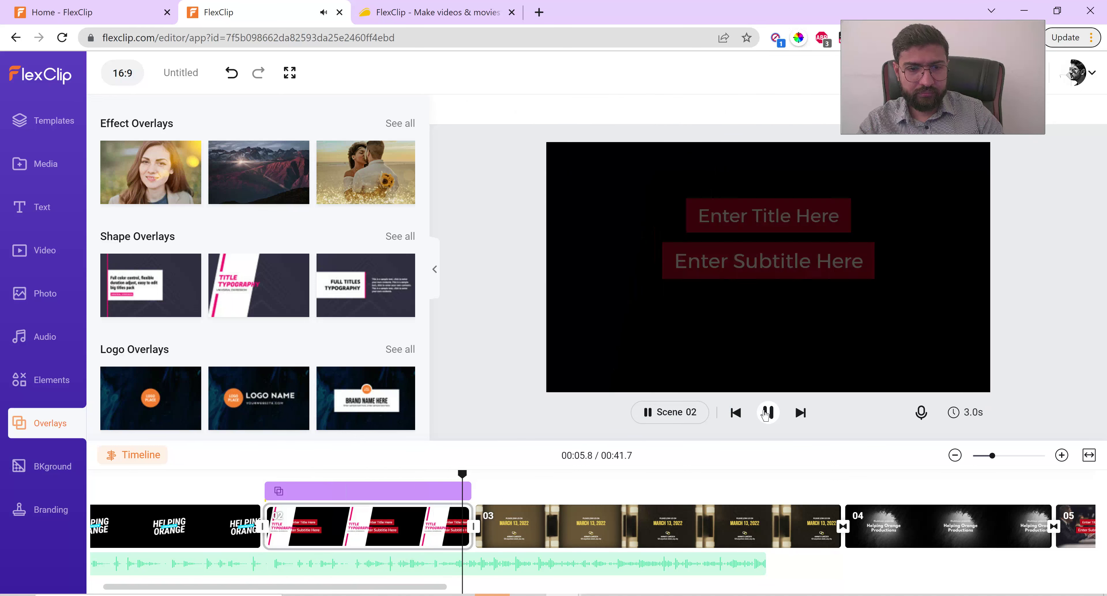
Add the "Full color control, flexible duration adjust" shape overlay near the start of scene 05 and play the scene briefly.
left_click(501, 542)
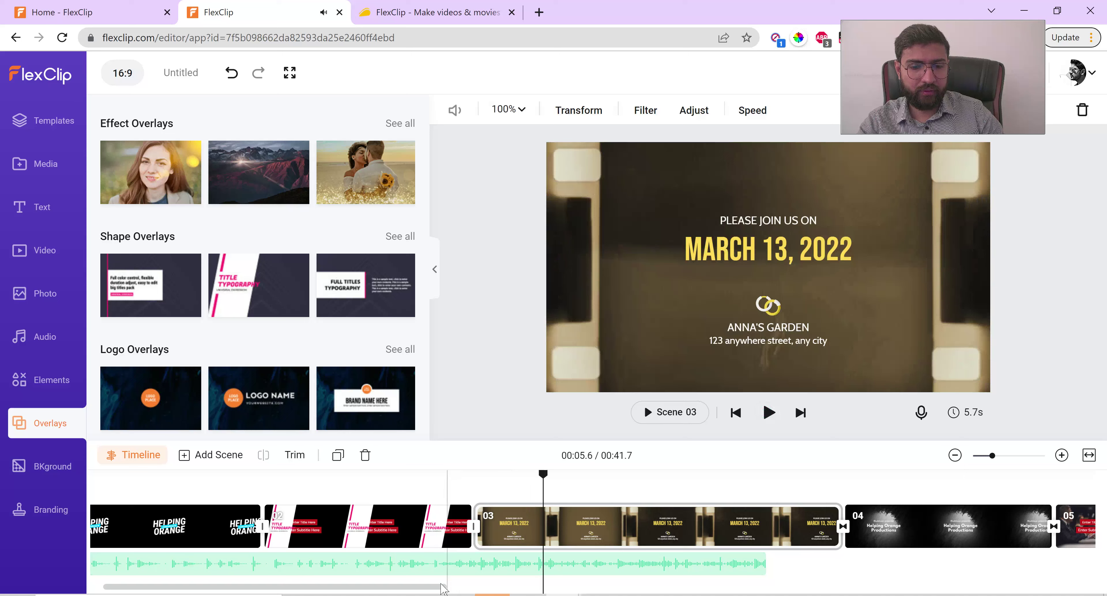
scroll(636, 545, "right", 10)
scroll(862, 544, "left", 8)
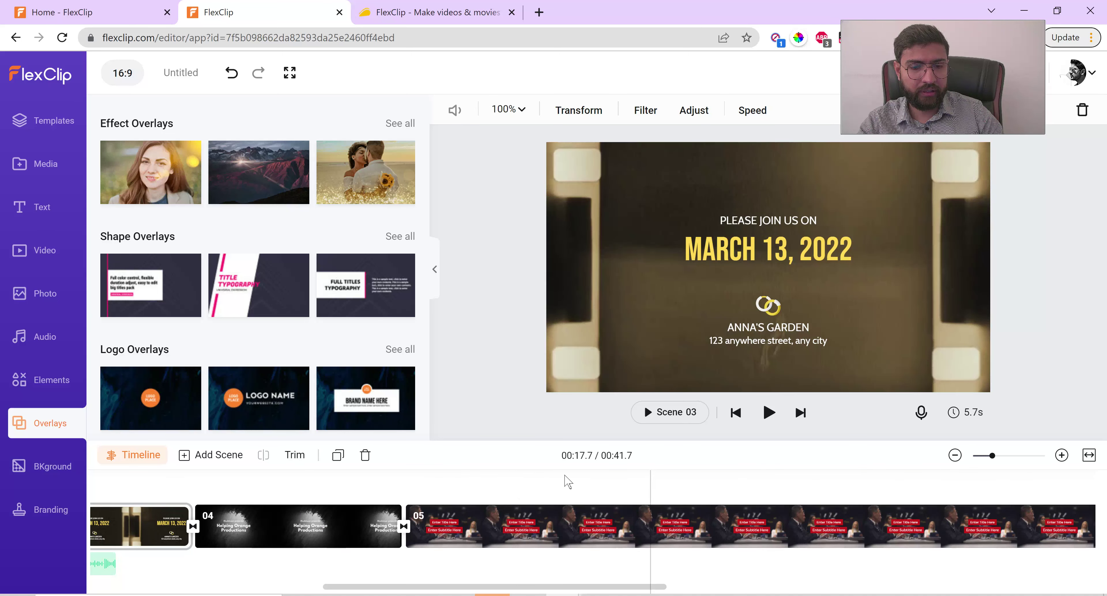
left_click(462, 519)
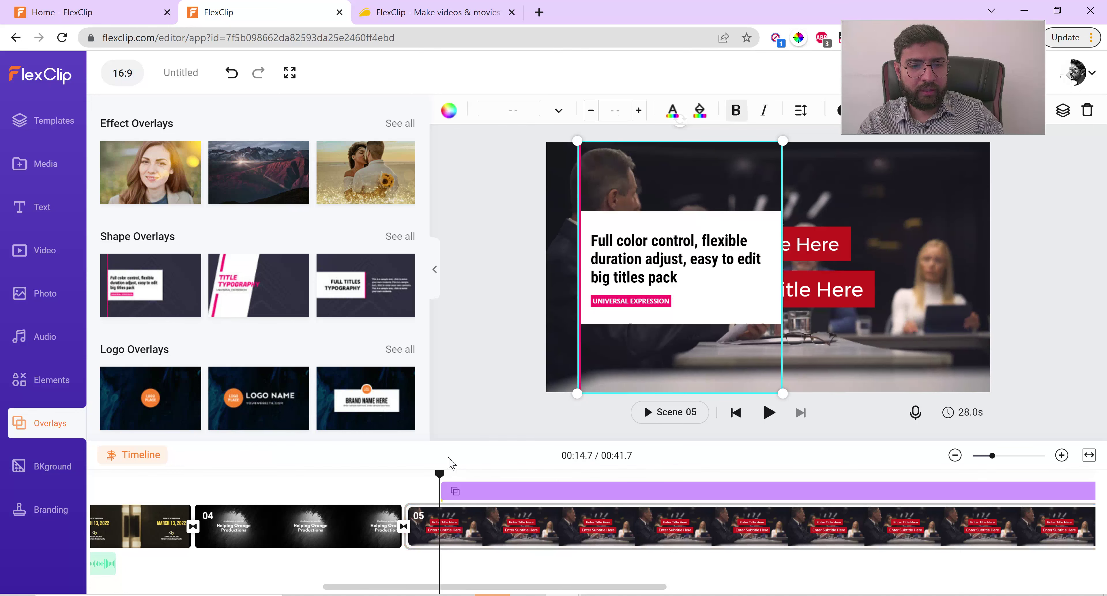
left_click(763, 419)
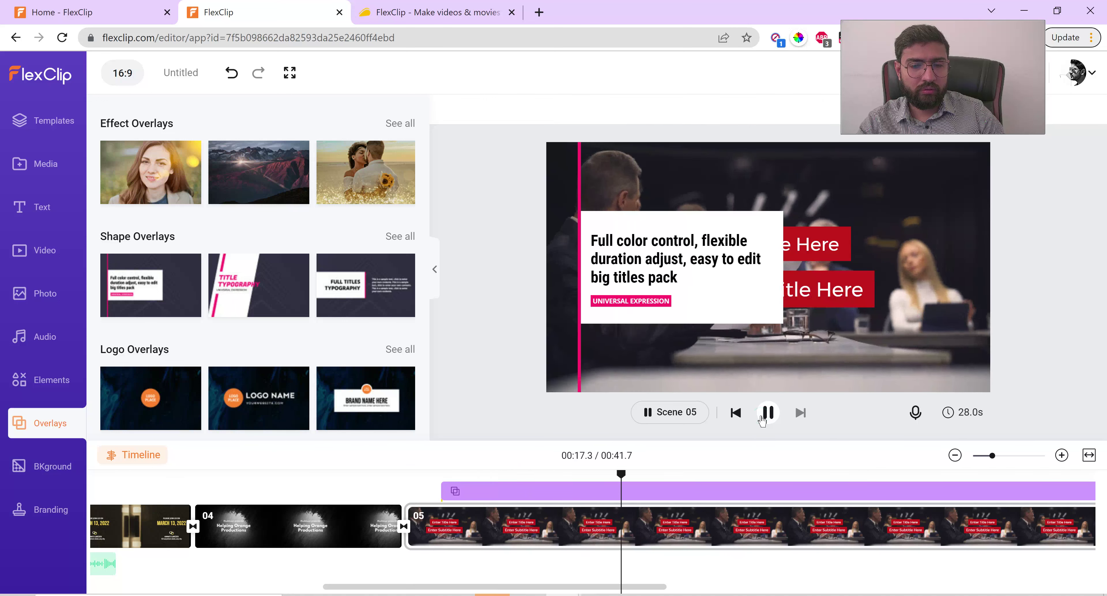
key("space")
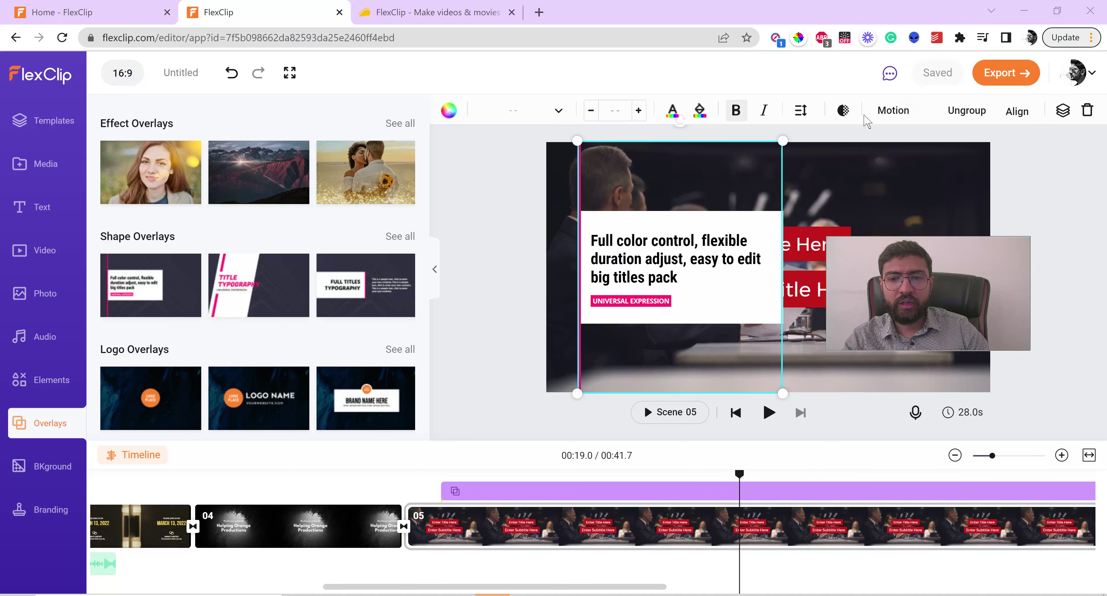
Try the Popup and Rotate motion presets on the scene 05 overlay, and apply the Flip preset.
left_click(883, 112)
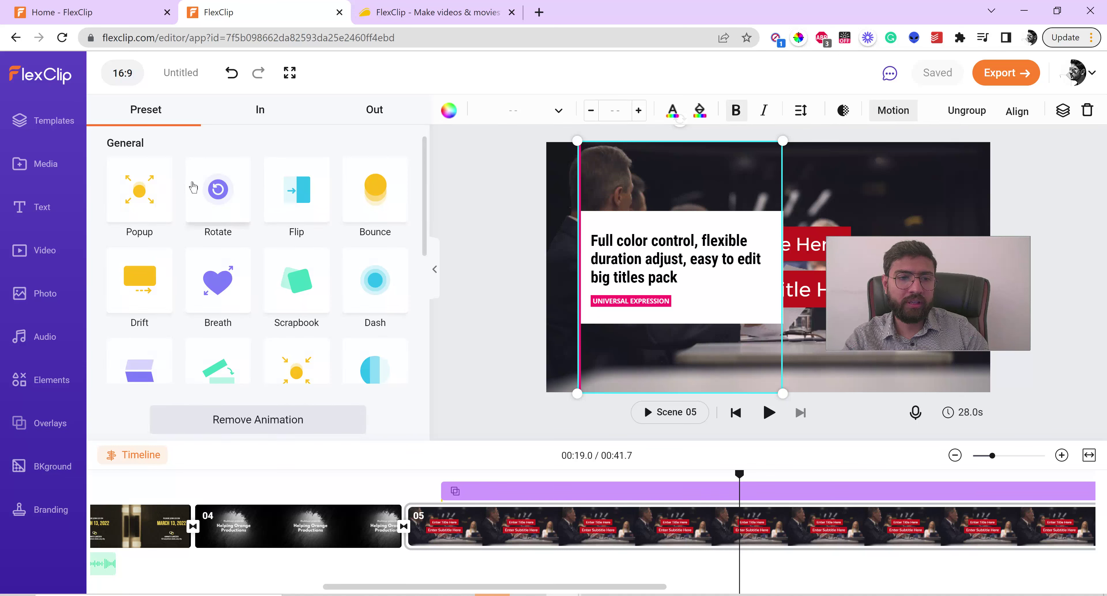
left_click(129, 196)
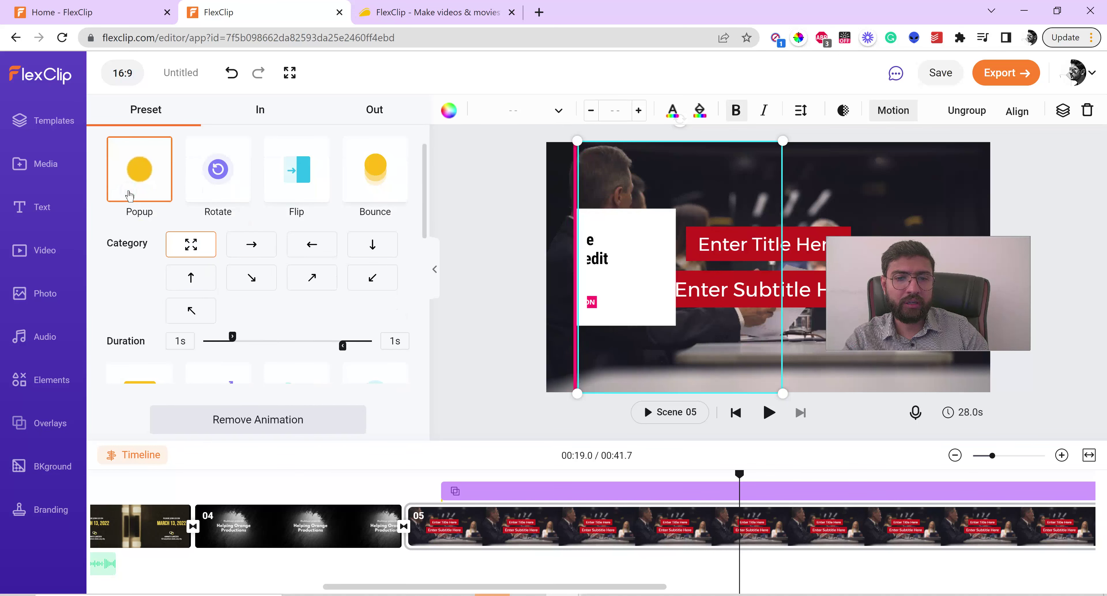
left_click(202, 188)
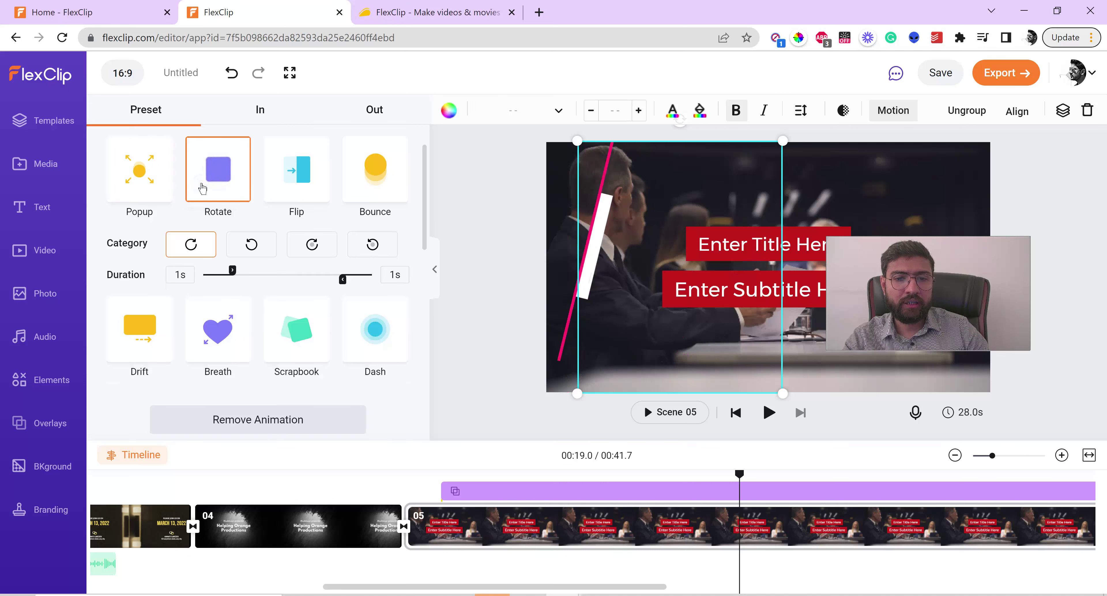
left_click(290, 175)
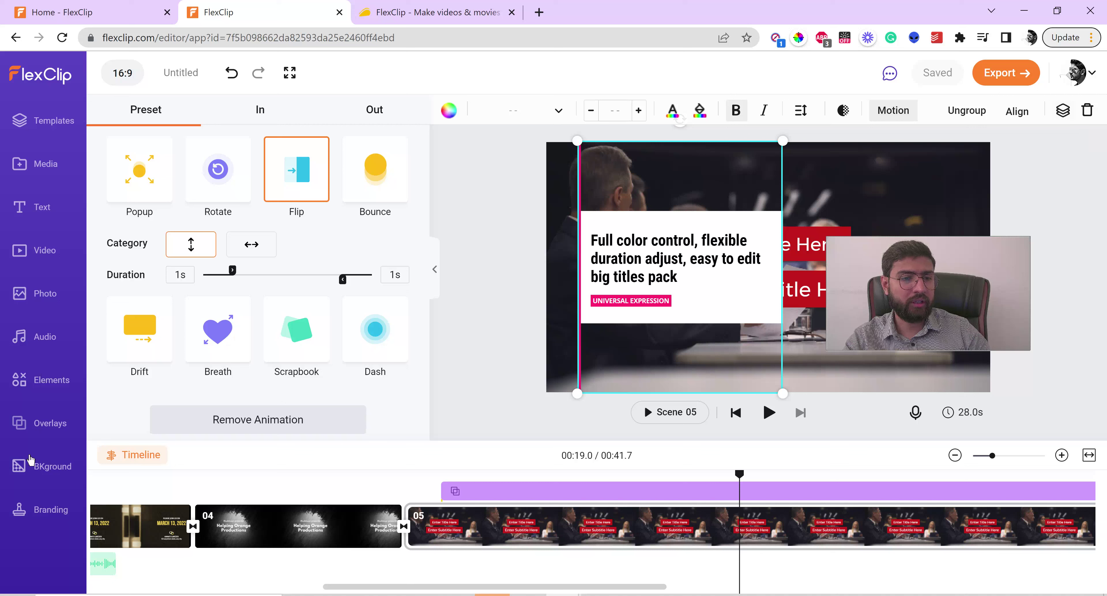
Open the stock background library and go to the end of the timeline, past scene 05.
left_click(30, 467)
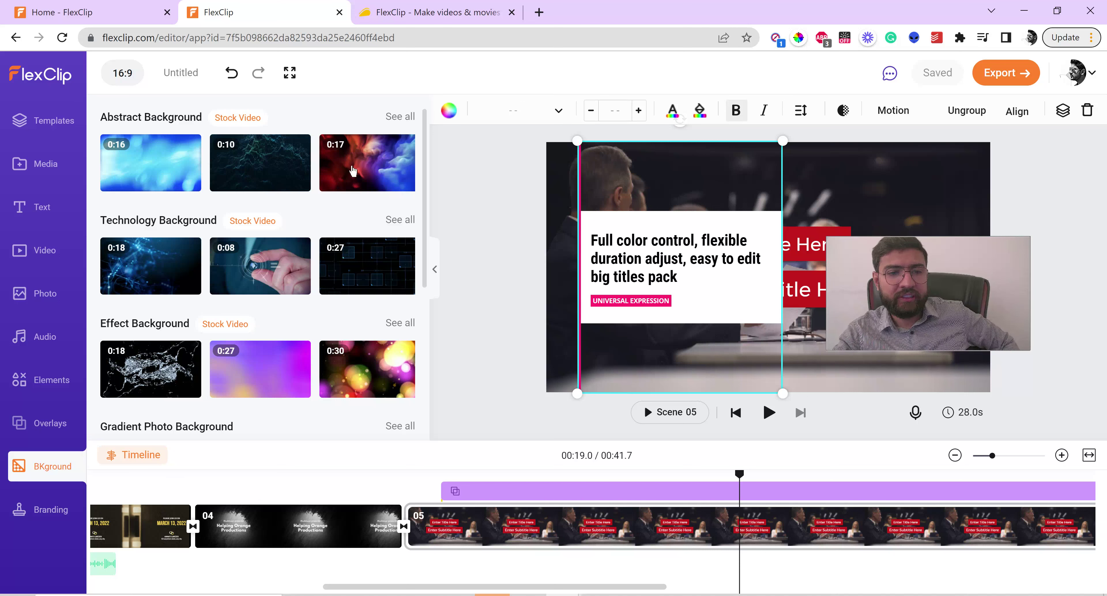
left_click(377, 186)
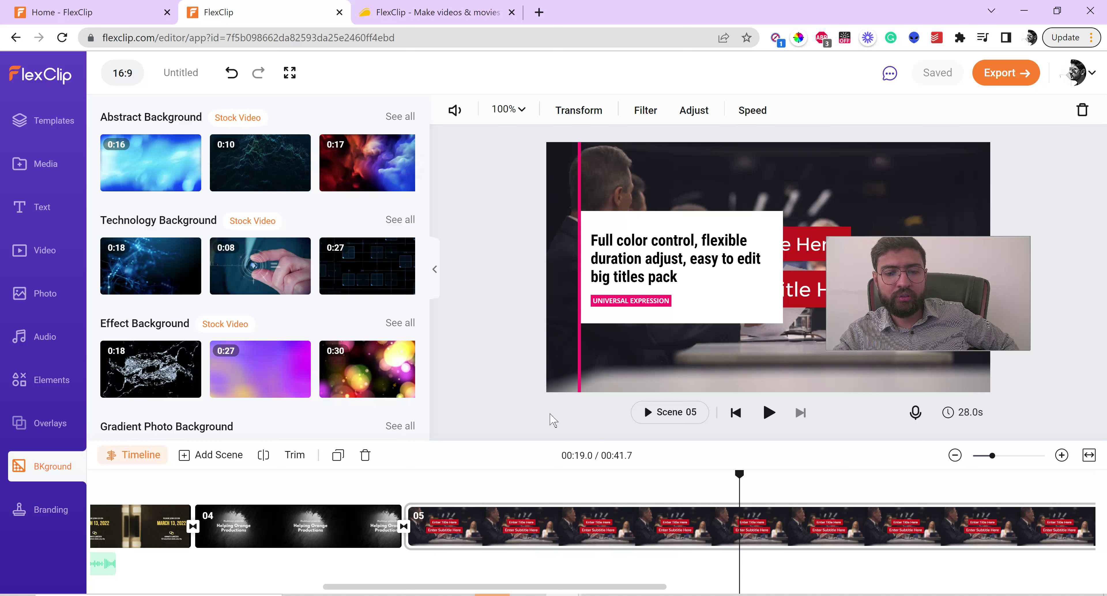
scroll(607, 582, "right", 10)
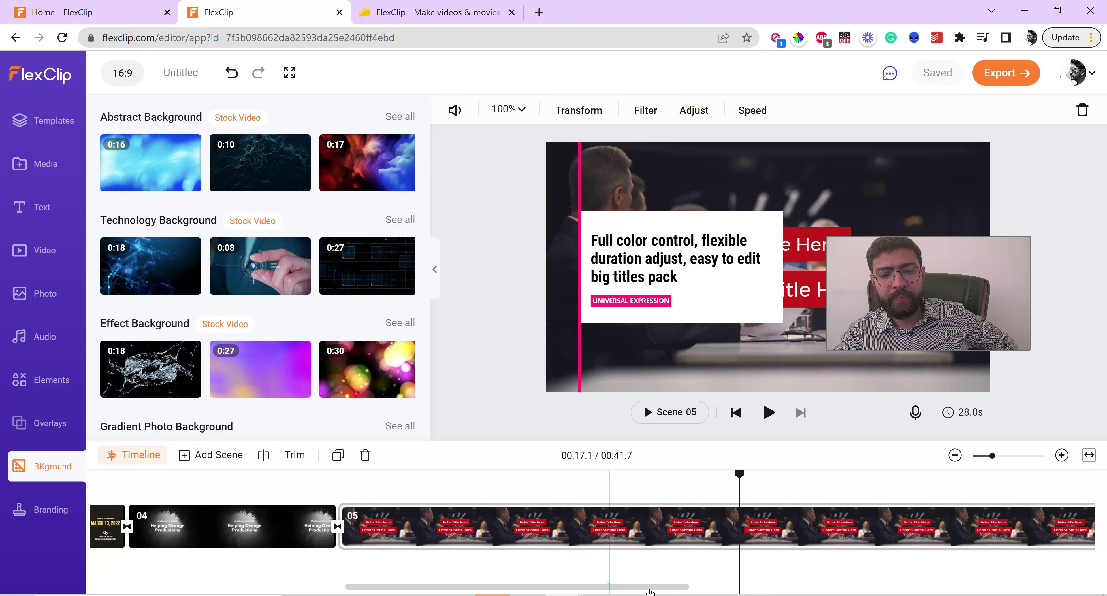
scroll(1017, 535, "right", 3)
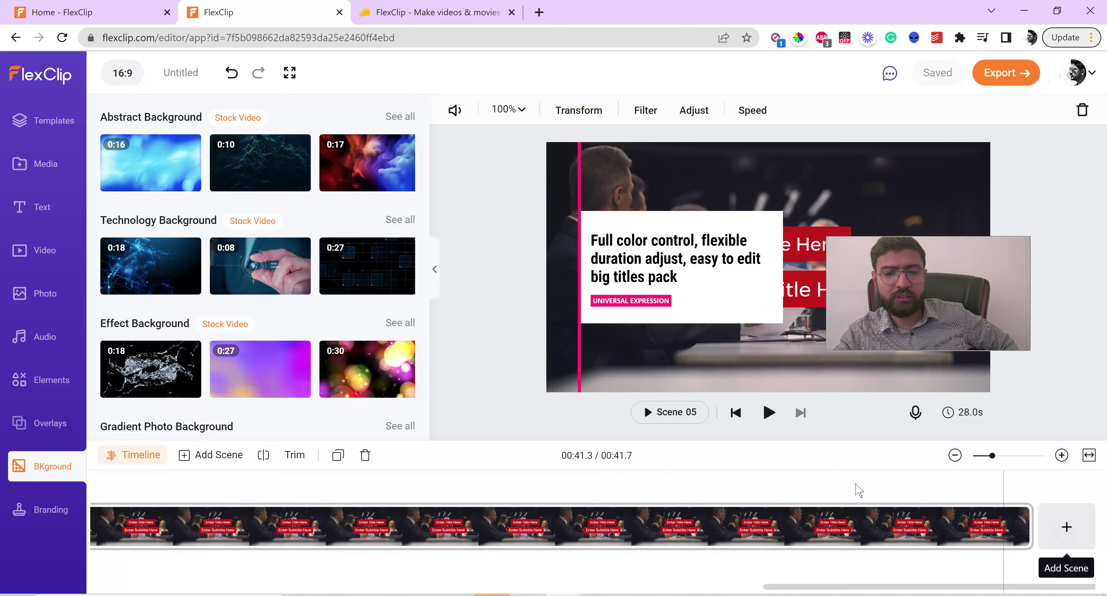